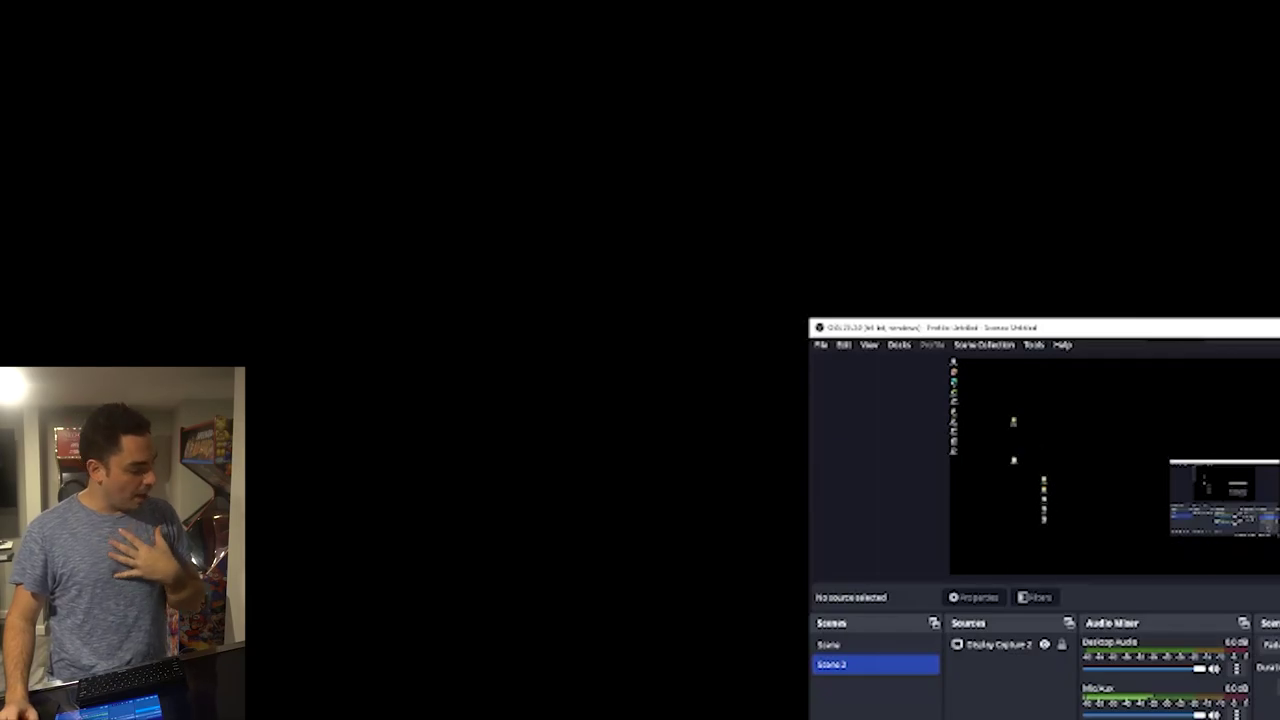
# Open the PinUPSystem folder on the C: drive in a new File Explorer window.
pyautogui.press('super+e')
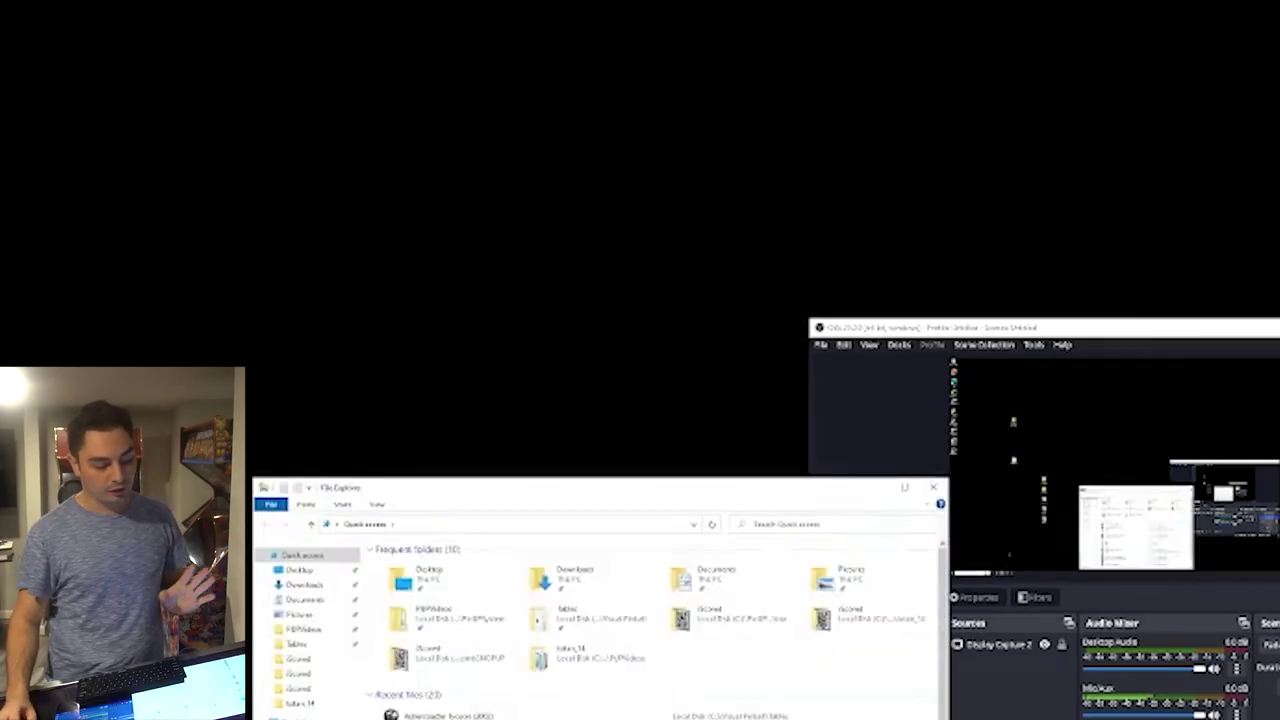
pyautogui.moveTo(426, 492); pyautogui.dragTo(443, 46)
pyautogui.click(305, 277)
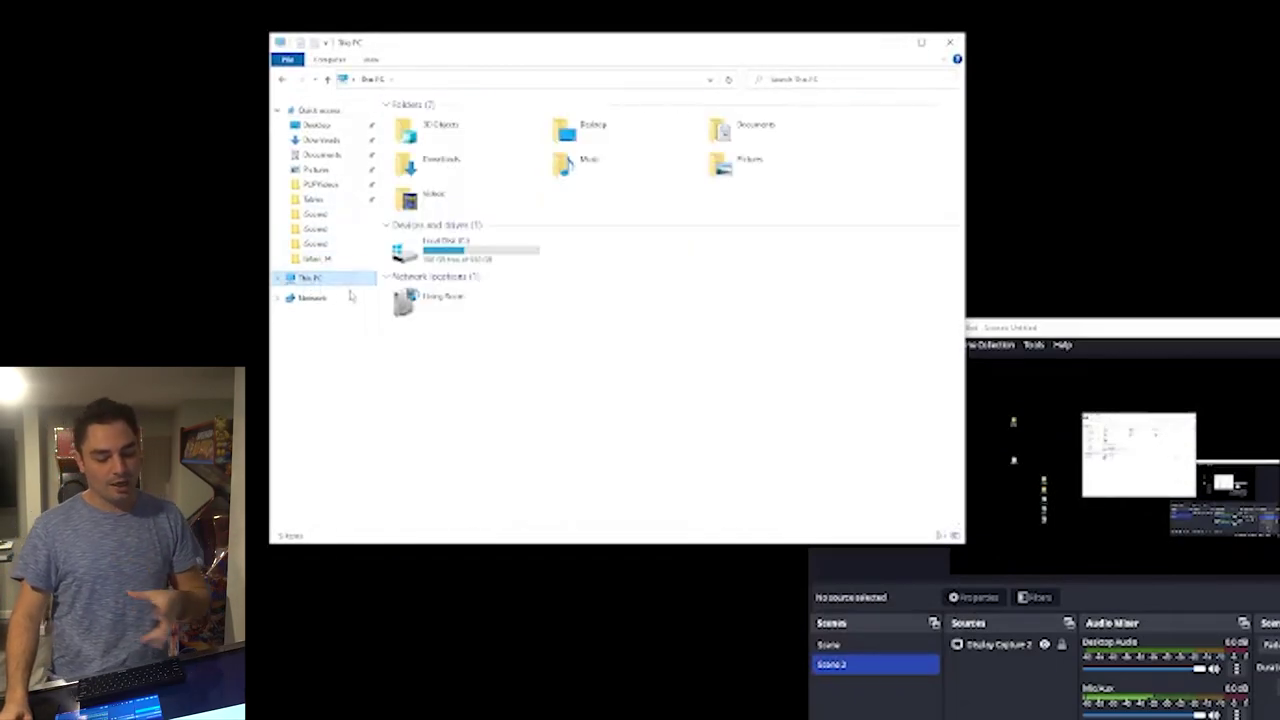
pyautogui.doubleClick(430, 250)
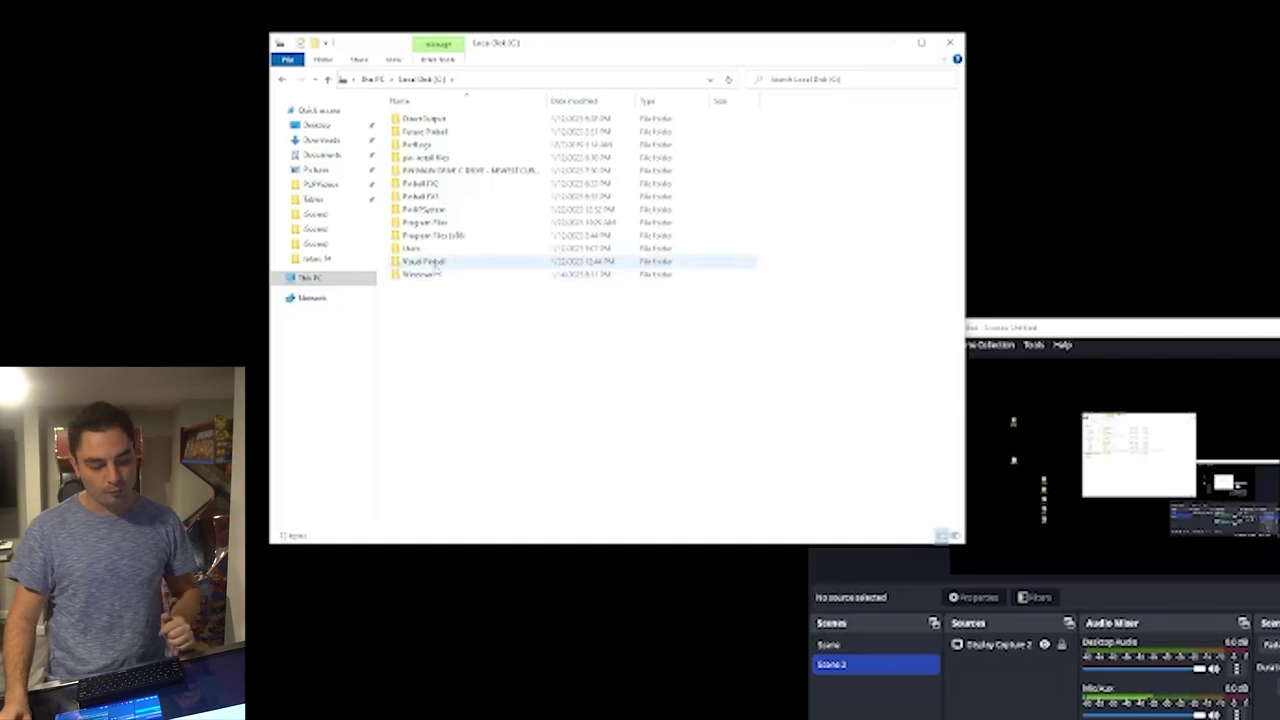
pyautogui.click(430, 210)
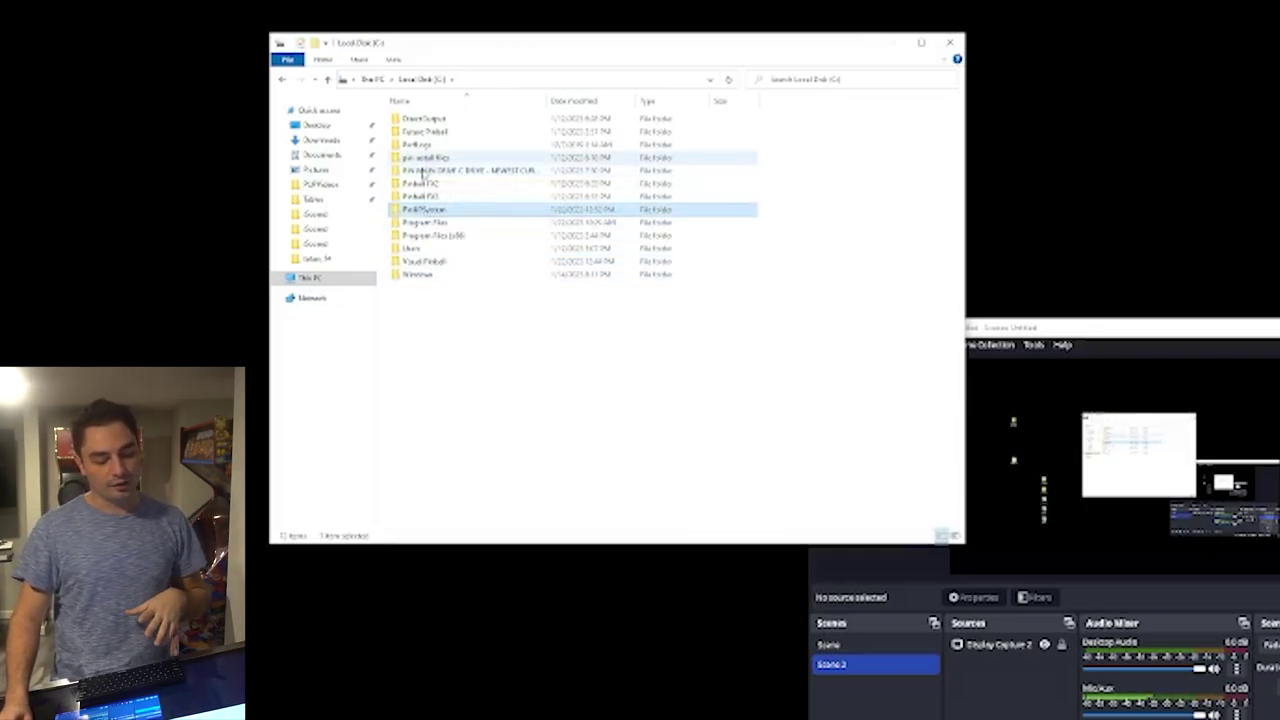
pyautogui.click(422, 172)
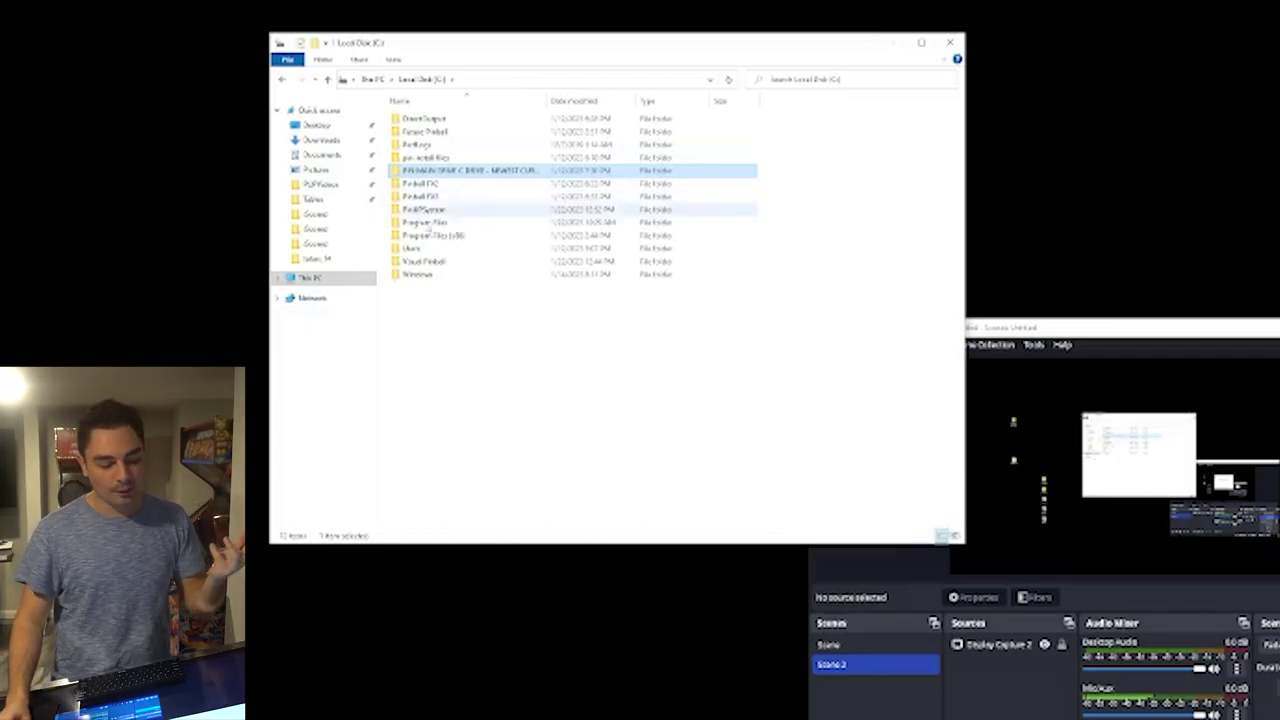
pyautogui.doubleClick(428, 211)
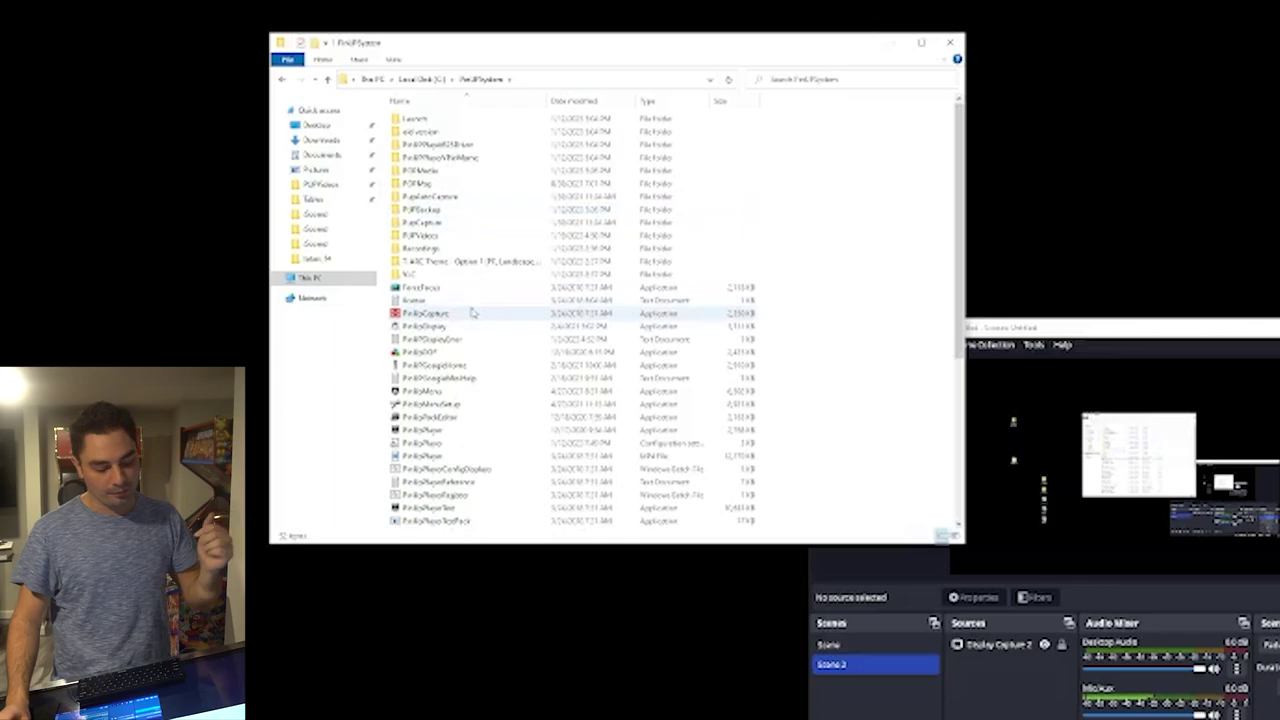
# Launch PinUpMenuSetup from the folder and open the display and location configuration of its Popper screens.
pyautogui.click(440, 404)
pyautogui.doubleClick(440, 404)
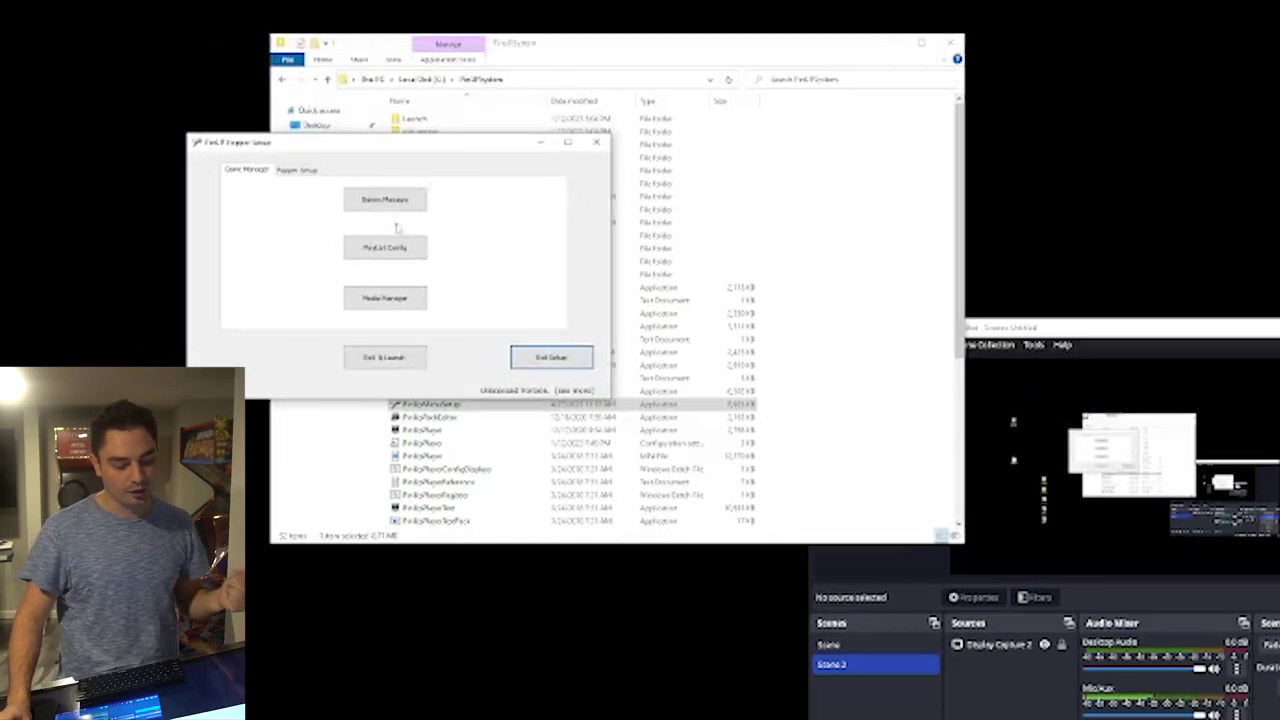
pyautogui.click(297, 171)
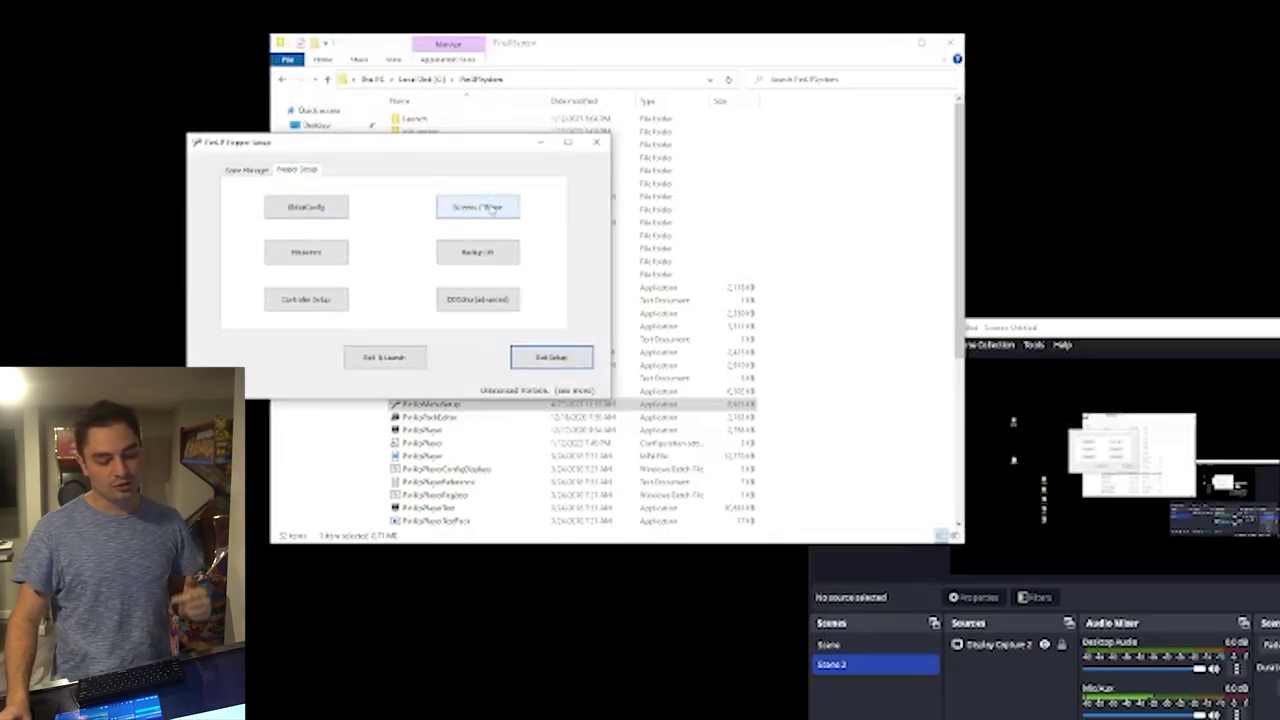
pyautogui.click(462, 207)
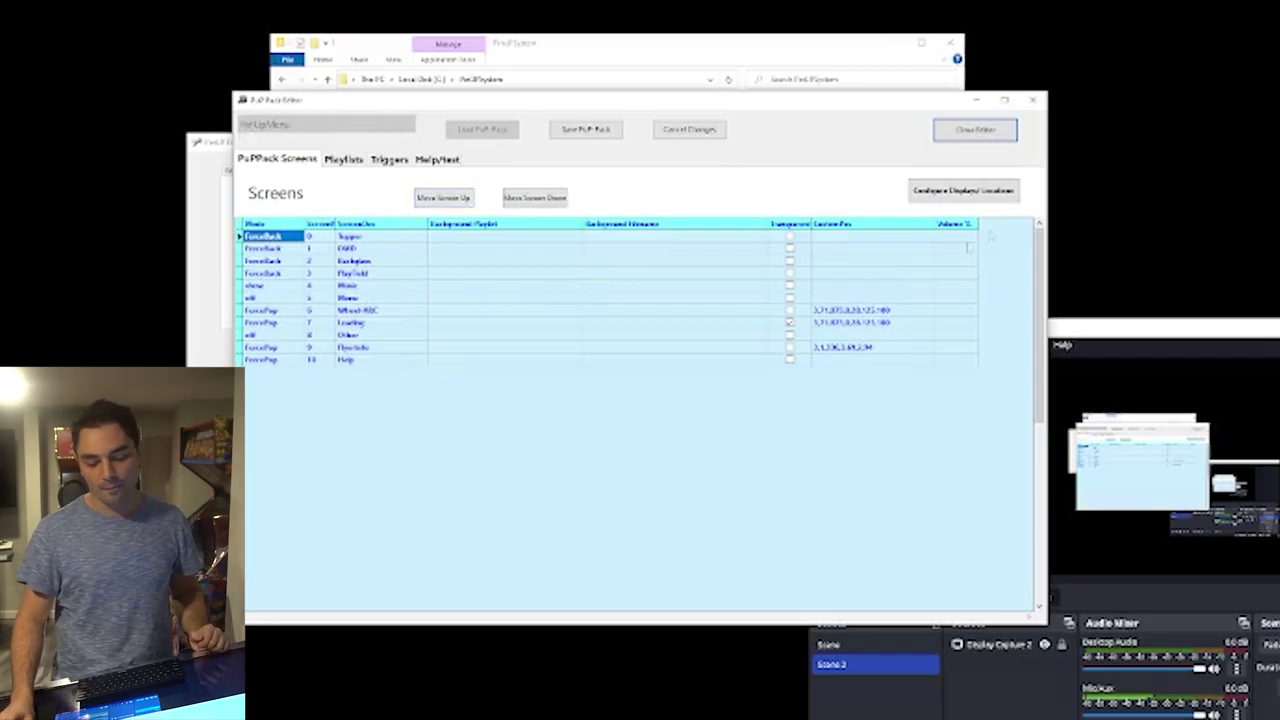
pyautogui.click(979, 196)
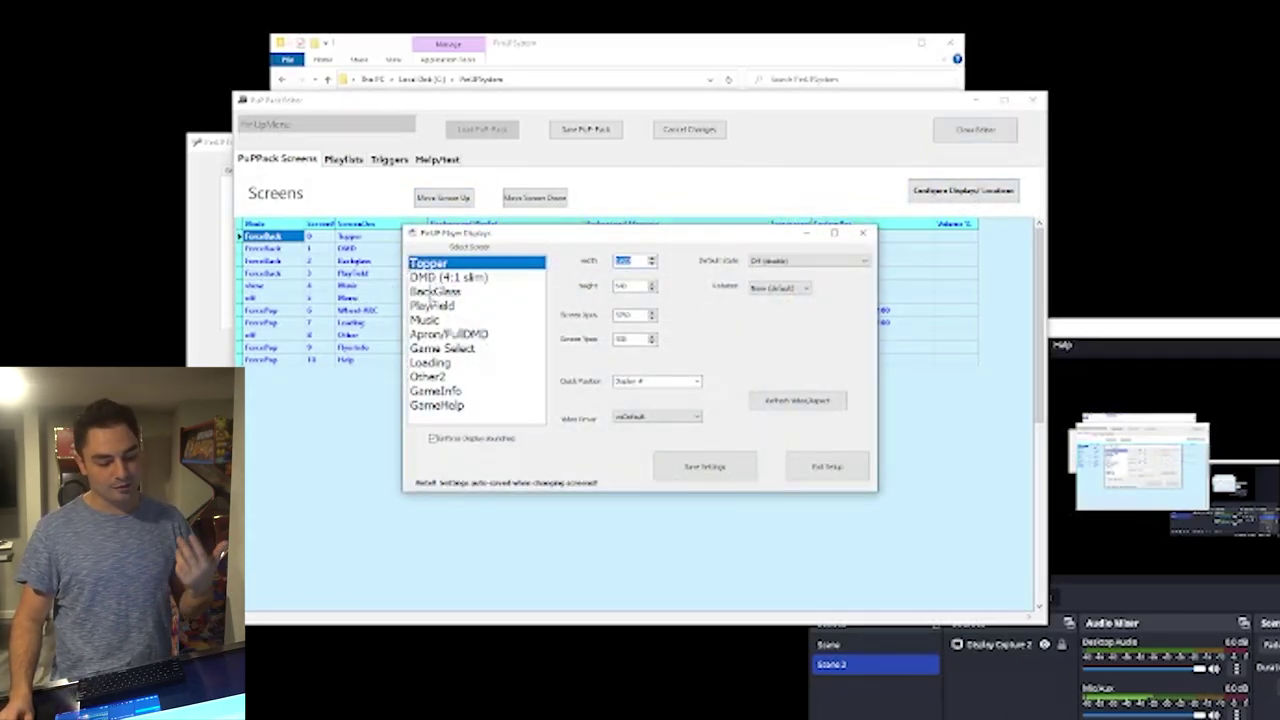
# Show the GameHelp screen's settings, save the display settings and close the PuP-Pack editor.
pyautogui.click(448, 410)
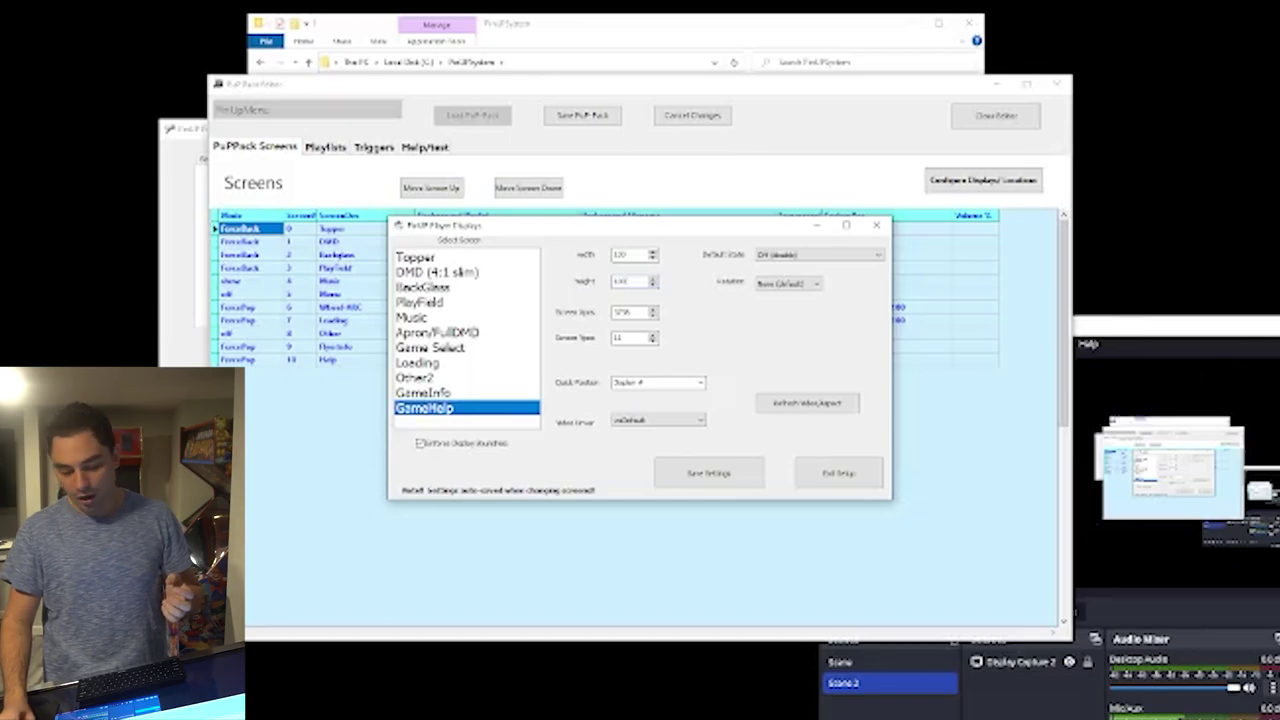
pyautogui.click(705, 474)
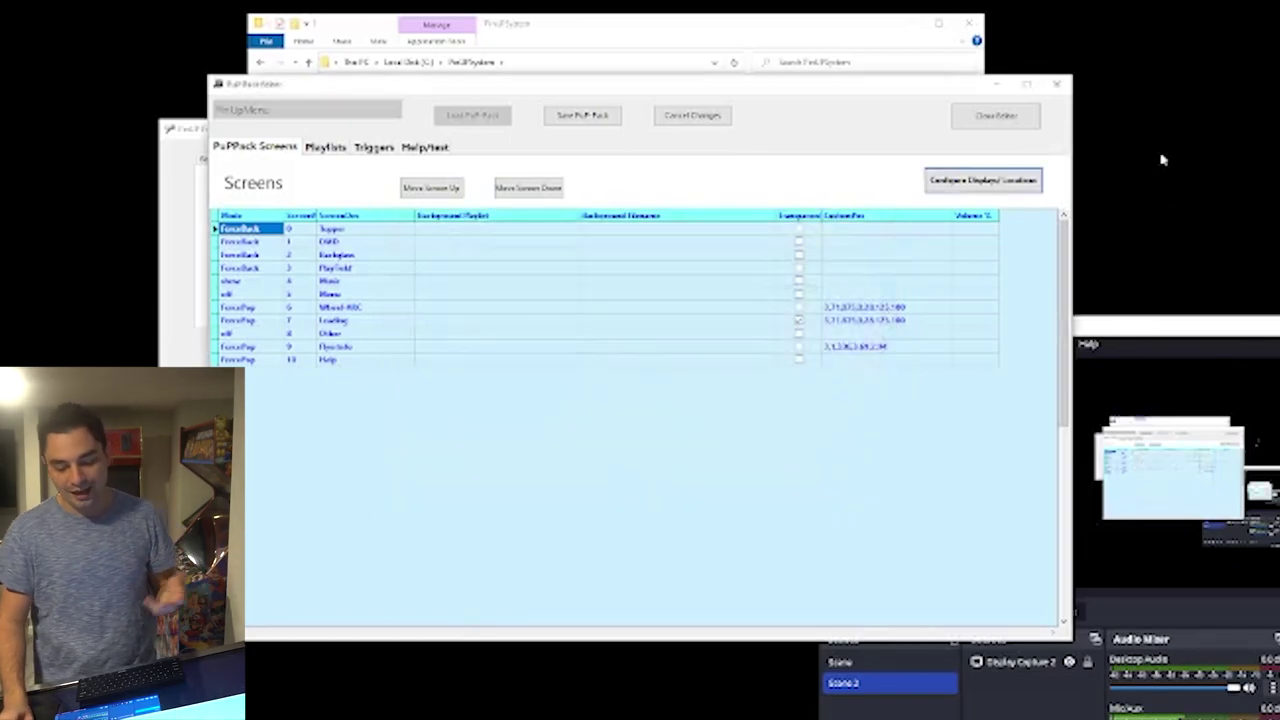
pyautogui.click(1066, 87)
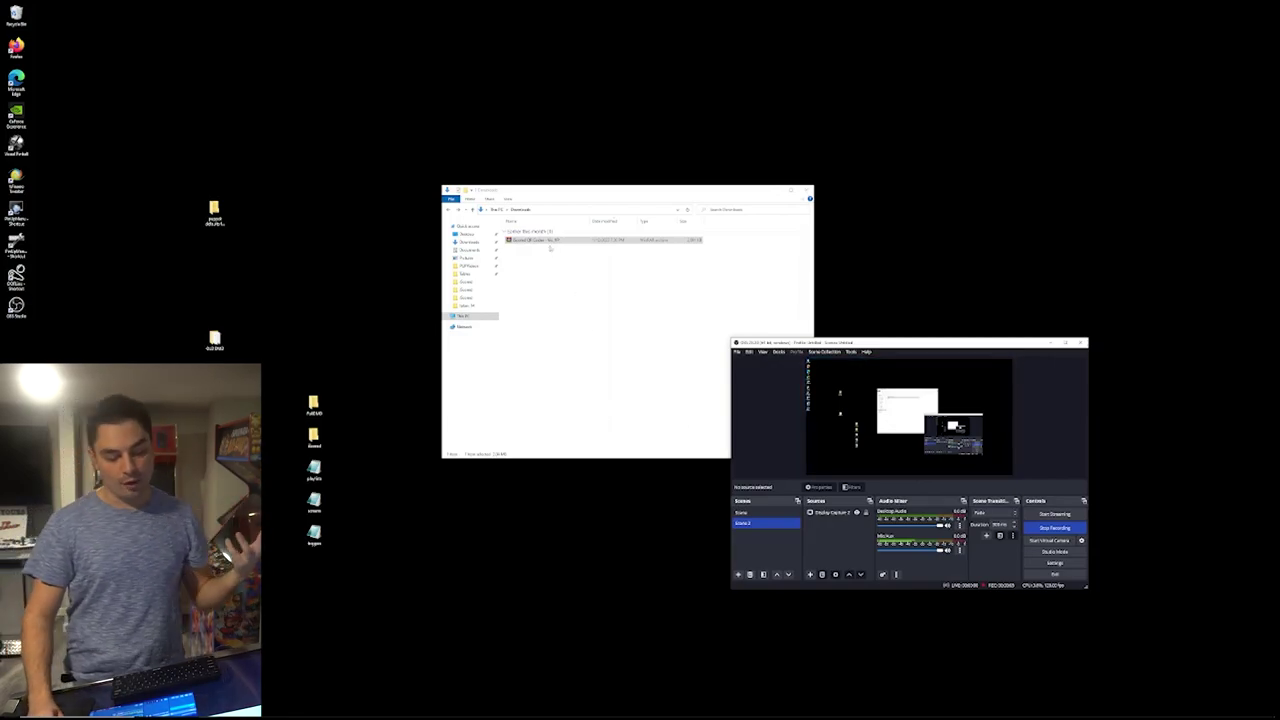
# Extract the QR codes archive in Downloads into a folder of its own.
pyautogui.rightClick(537, 243)
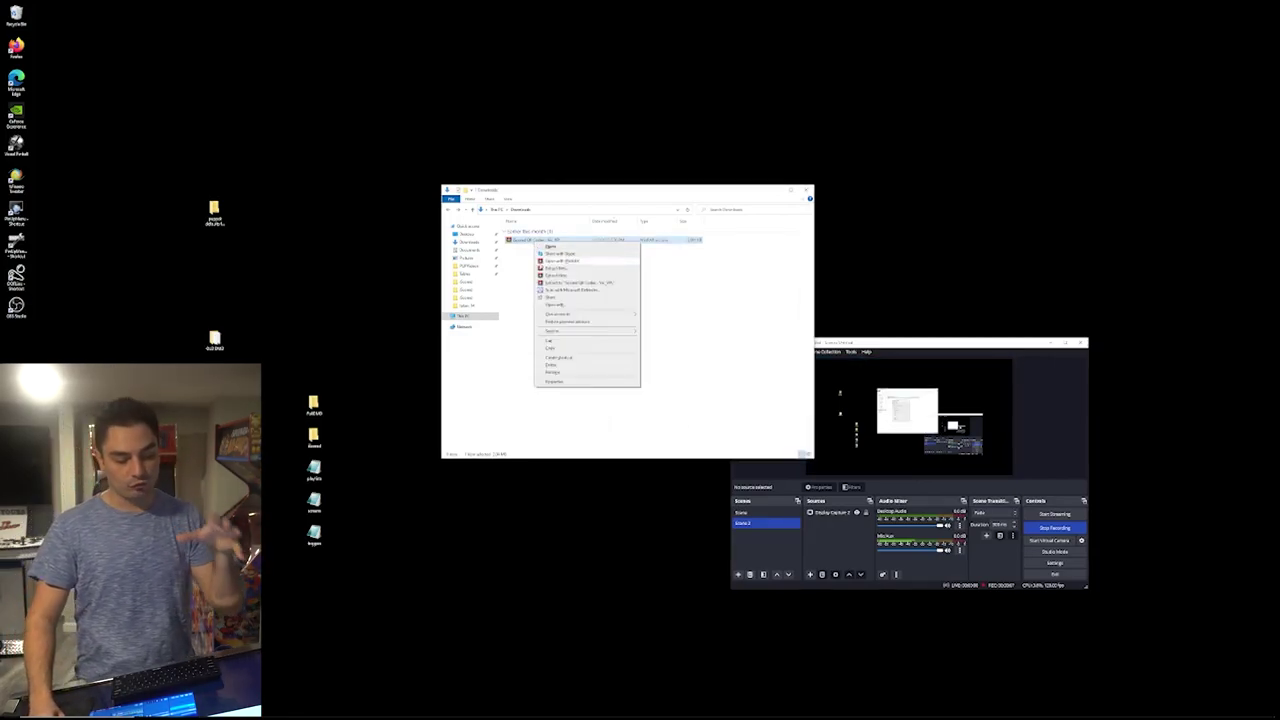
pyautogui.click(553, 283)
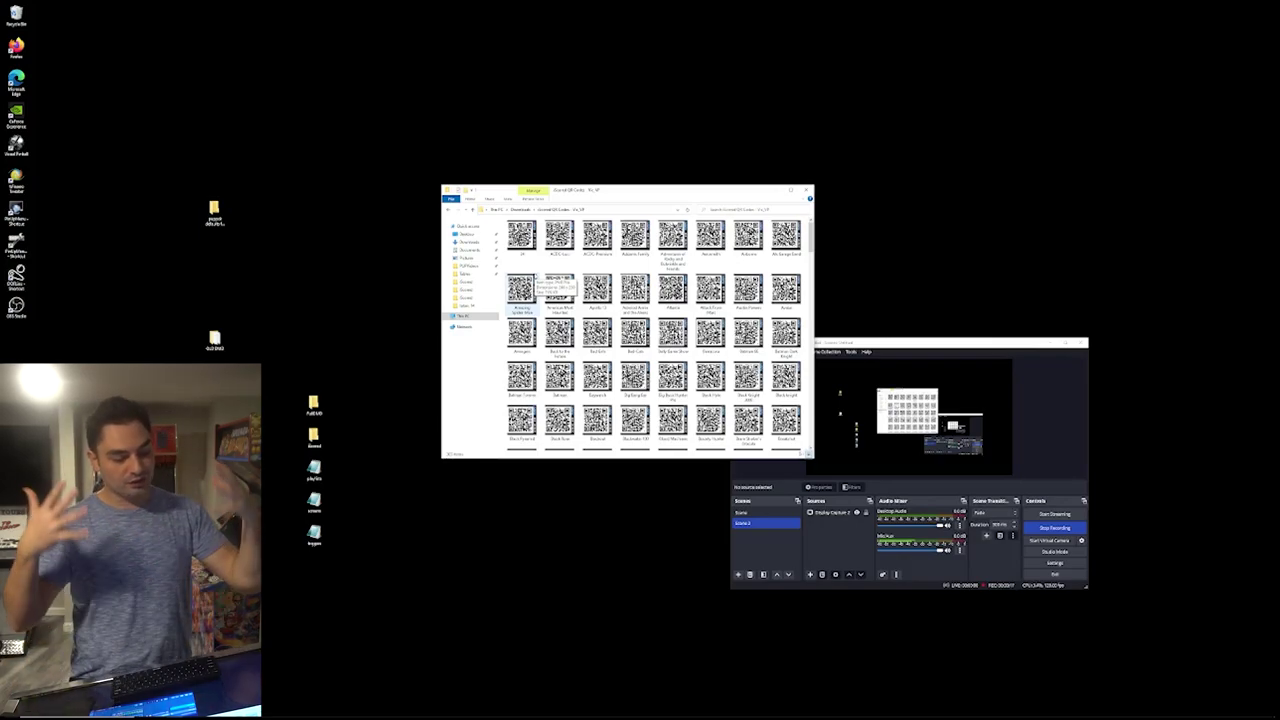
# Open the PUPVideos folder and examine the PuP-Pack template on the desktop, including its three .pup files and FullDMD folder.
pyautogui.click(470, 266)
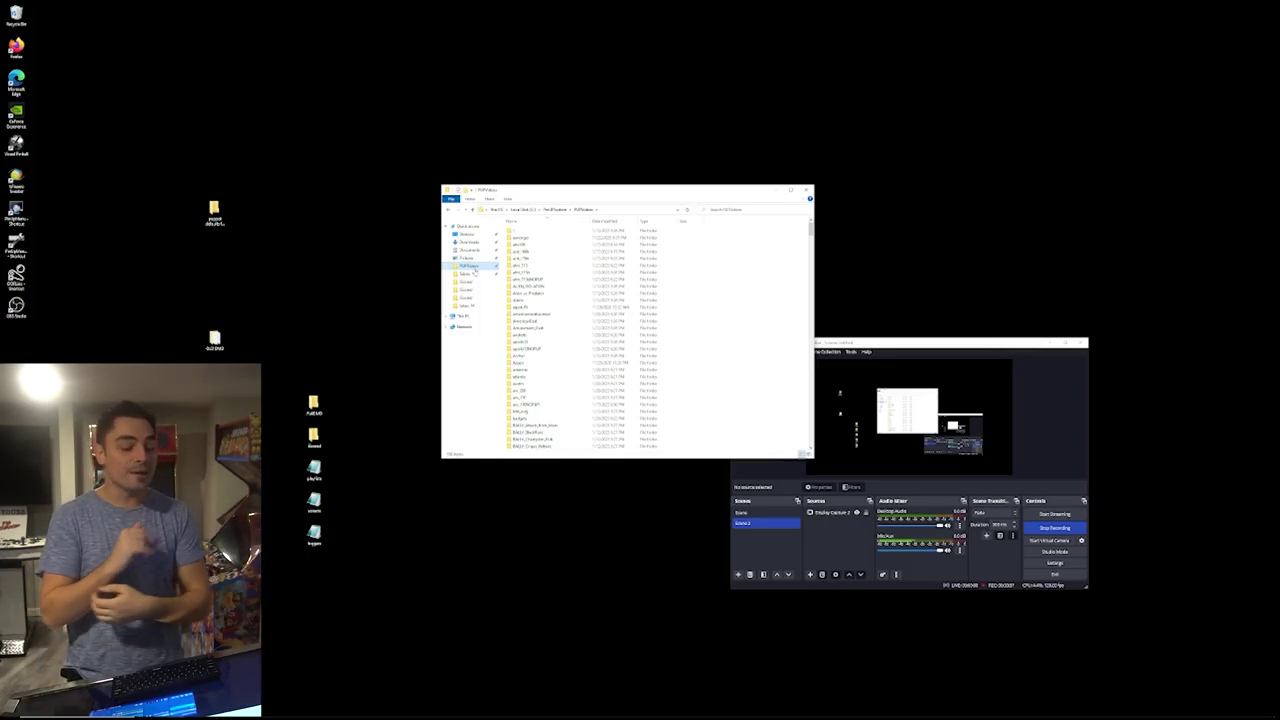
pyautogui.moveTo(350, 460); pyautogui.dragTo(262, 546)
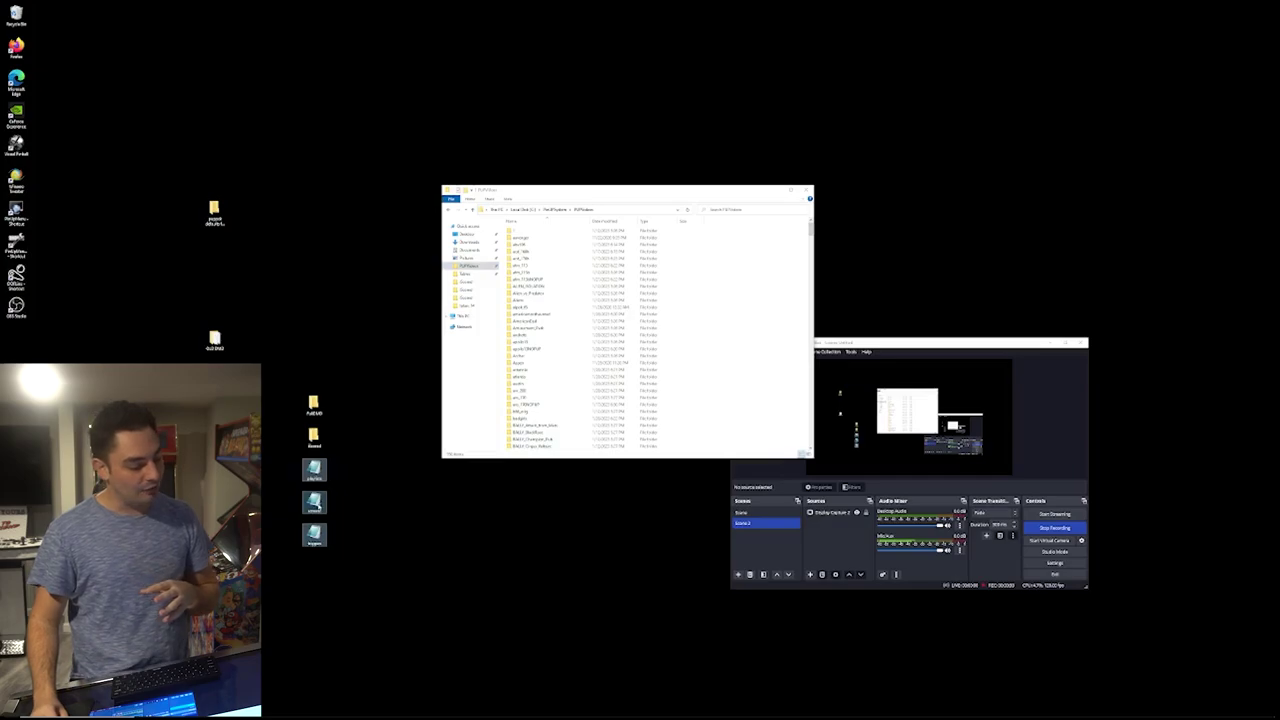
pyautogui.click(352, 508)
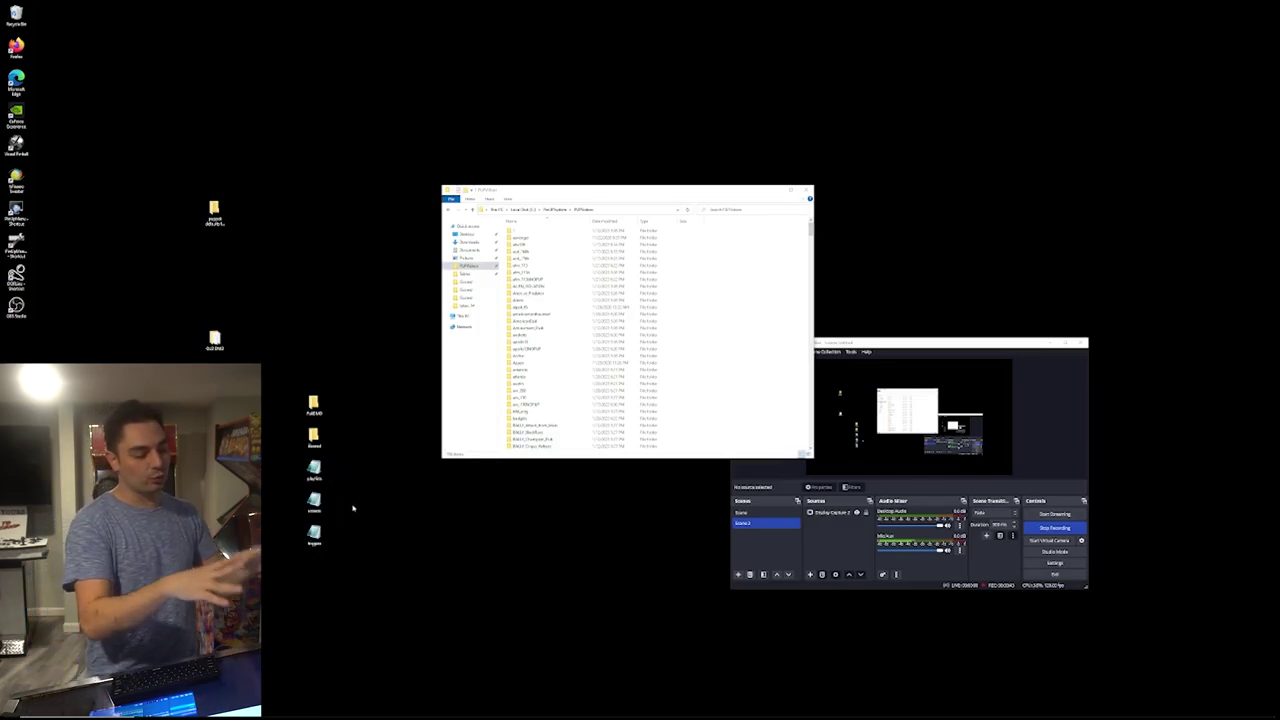
pyautogui.moveTo(261, 420); pyautogui.dragTo(386, 564)
pyautogui.click(323, 386)
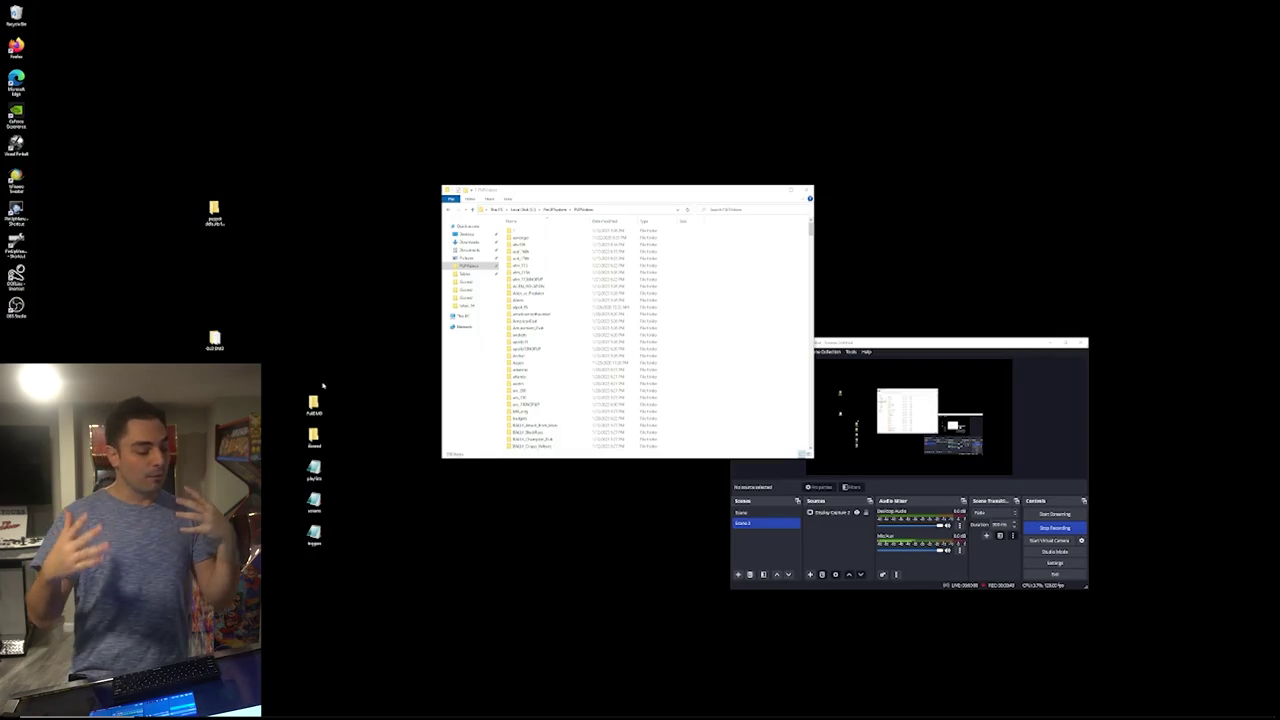
pyautogui.doubleClick(314, 405)
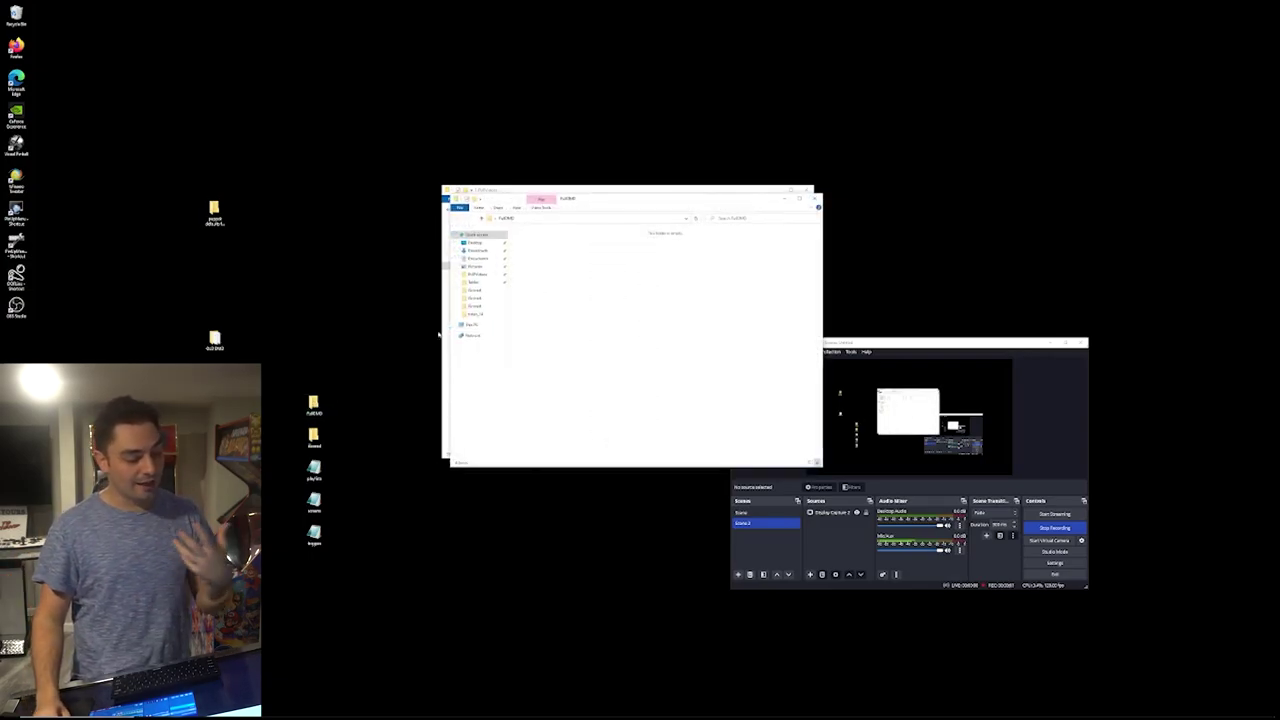
pyautogui.click(815, 199)
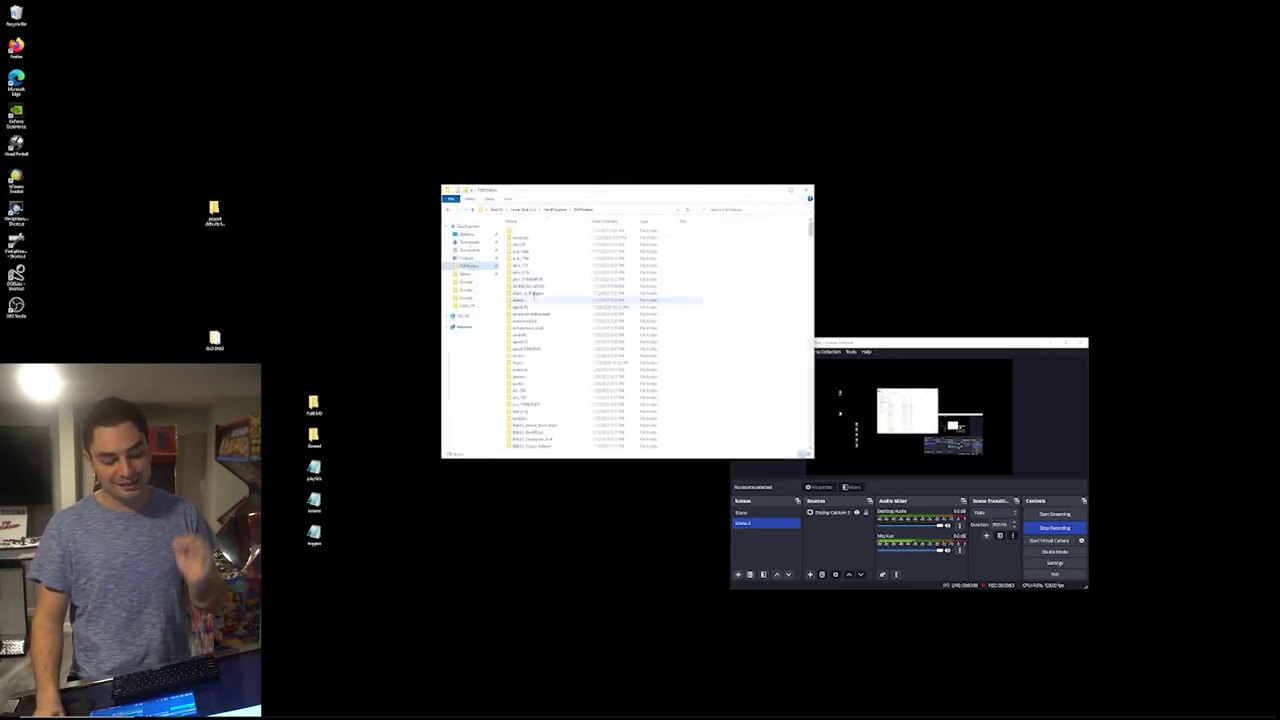
# Play the video in the FullDMD folder of the Attack from Mars pack and close the player.
pyautogui.doubleClick(528, 279)
pyautogui.doubleClick(520, 231)
pyautogui.doubleClick(522, 240)
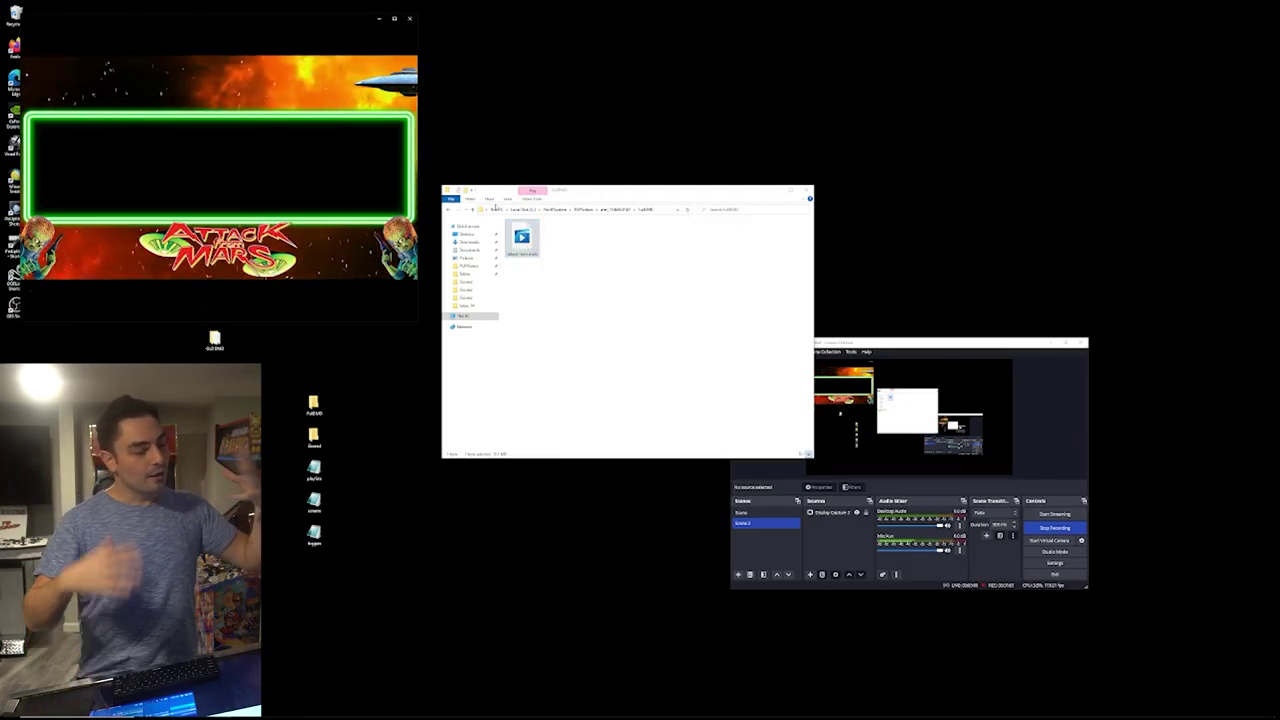
pyautogui.click(407, 21)
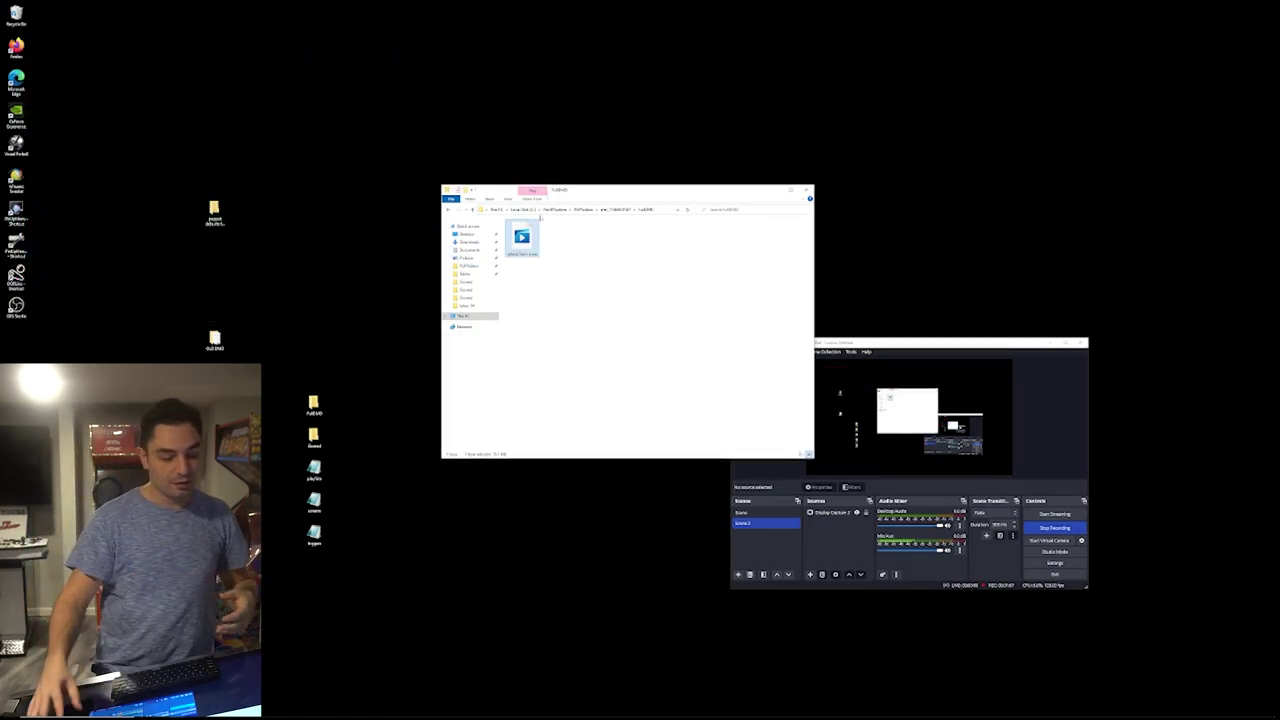
# Return to the PUPVideos folder and look through the list of table pack folders.
pyautogui.click(613, 209)
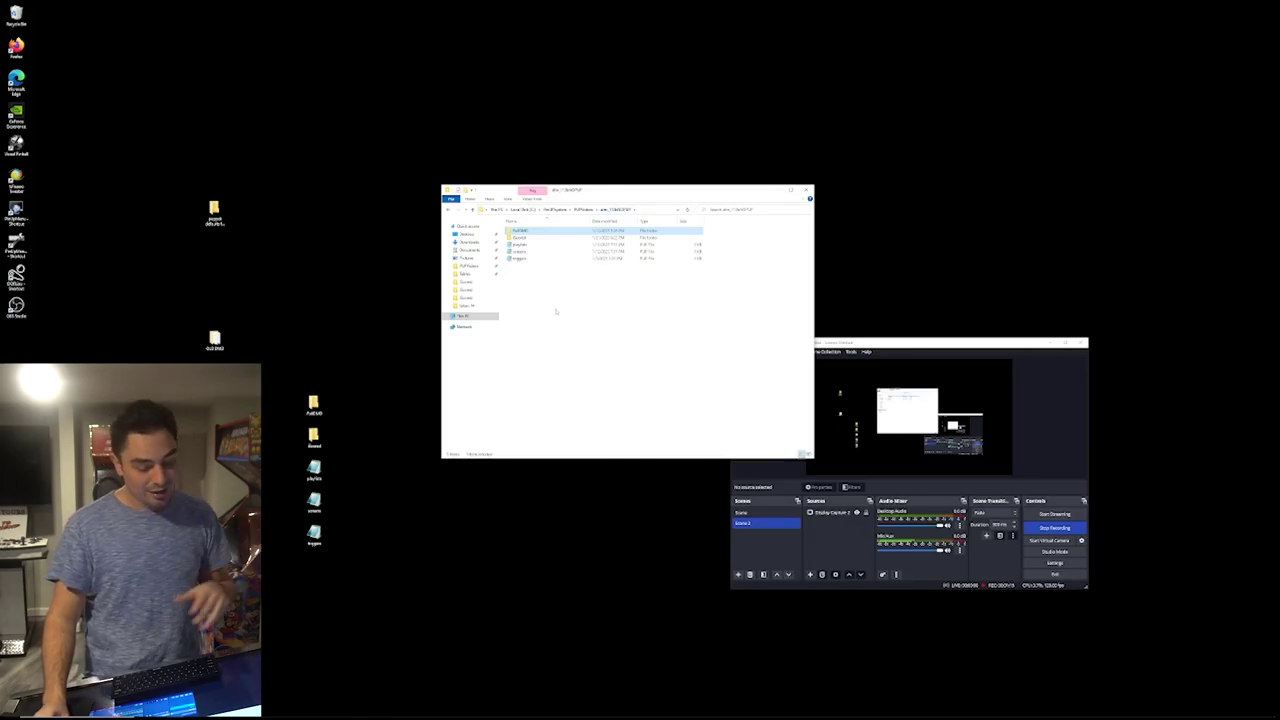
pyautogui.click(586, 209)
pyautogui.scroll(-10, 590, 302)
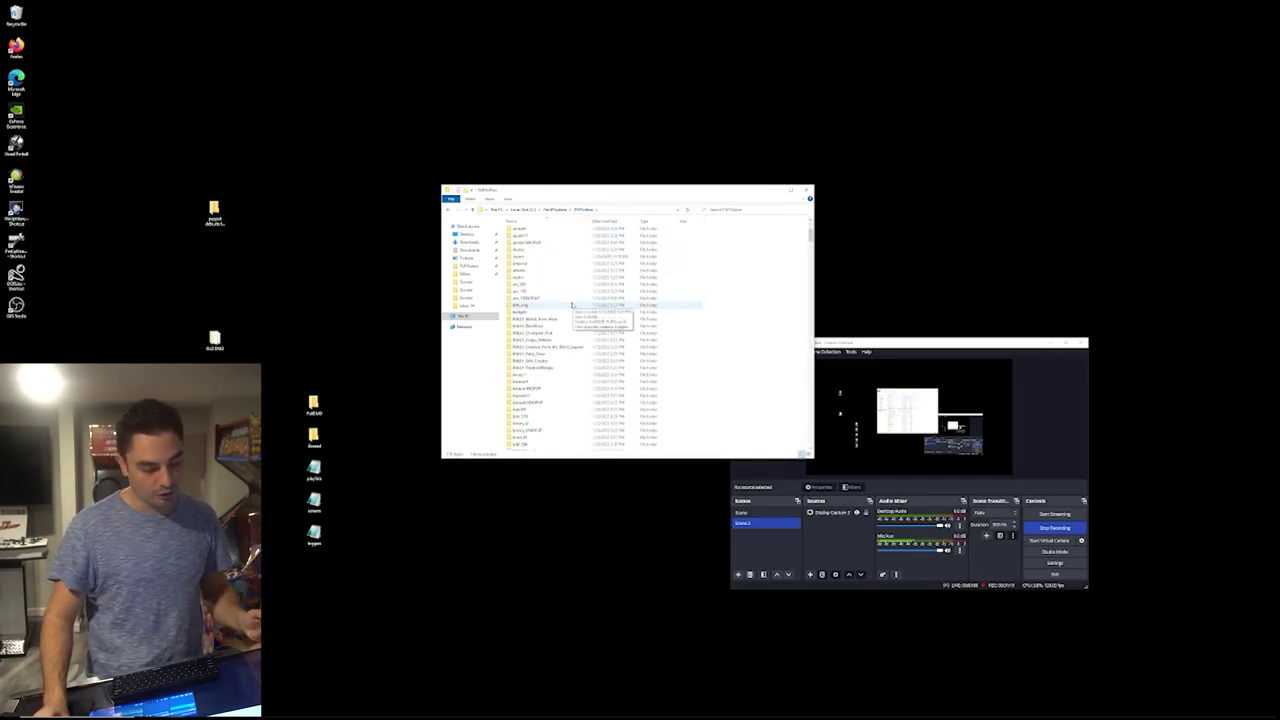
pyautogui.scroll(-5, 573, 305)
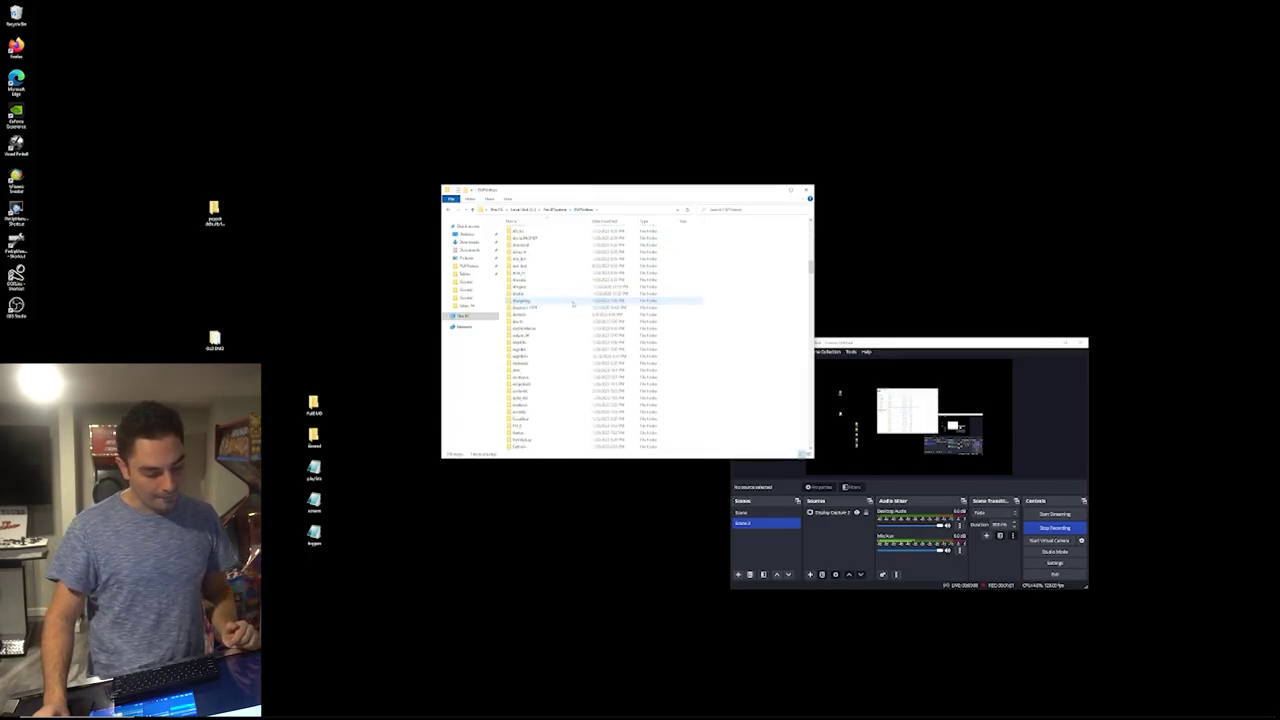
pyautogui.scroll(-5, 574, 305)
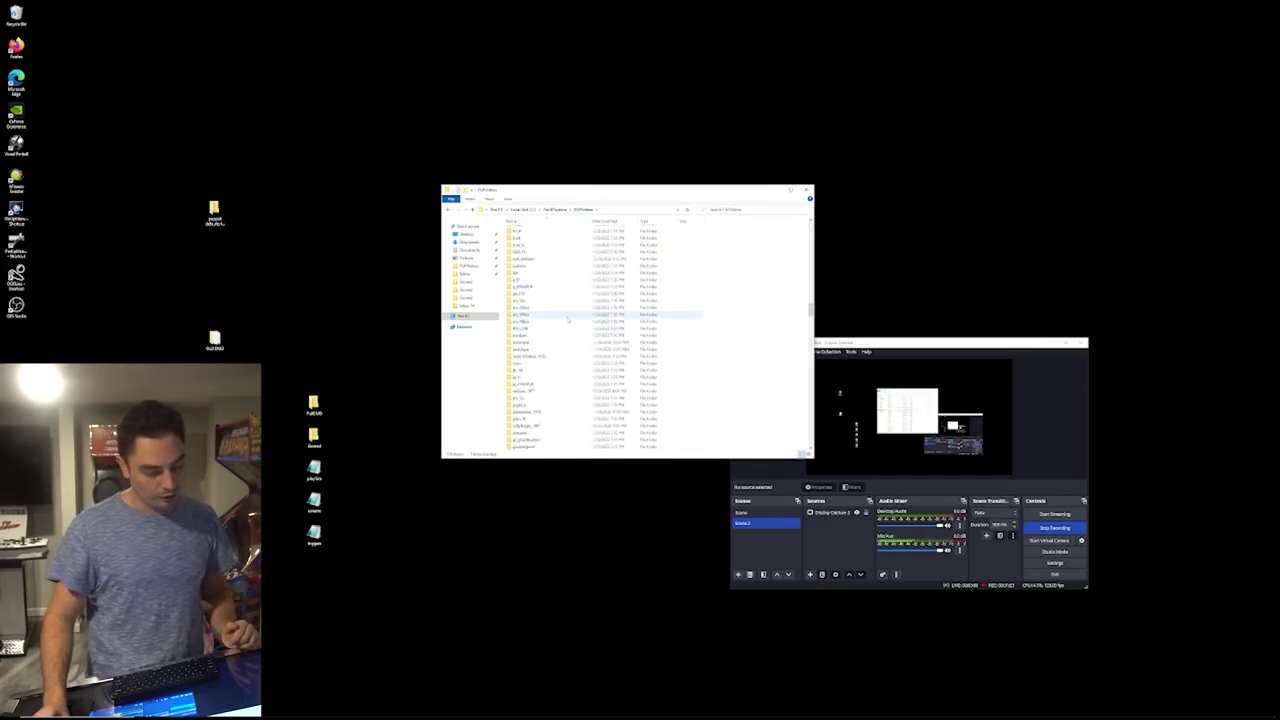
pyautogui.scroll(-5, 565, 325)
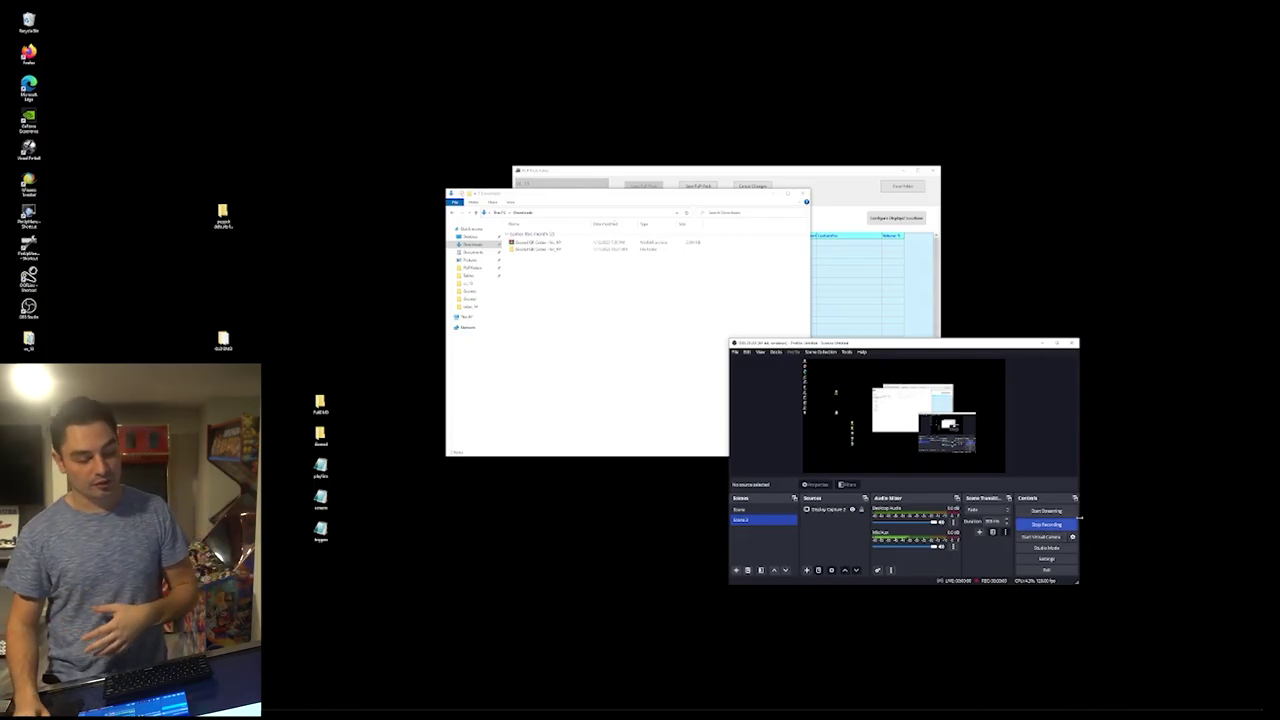
# Create and name a new folder in Downloads.
pyautogui.click(547, 281)
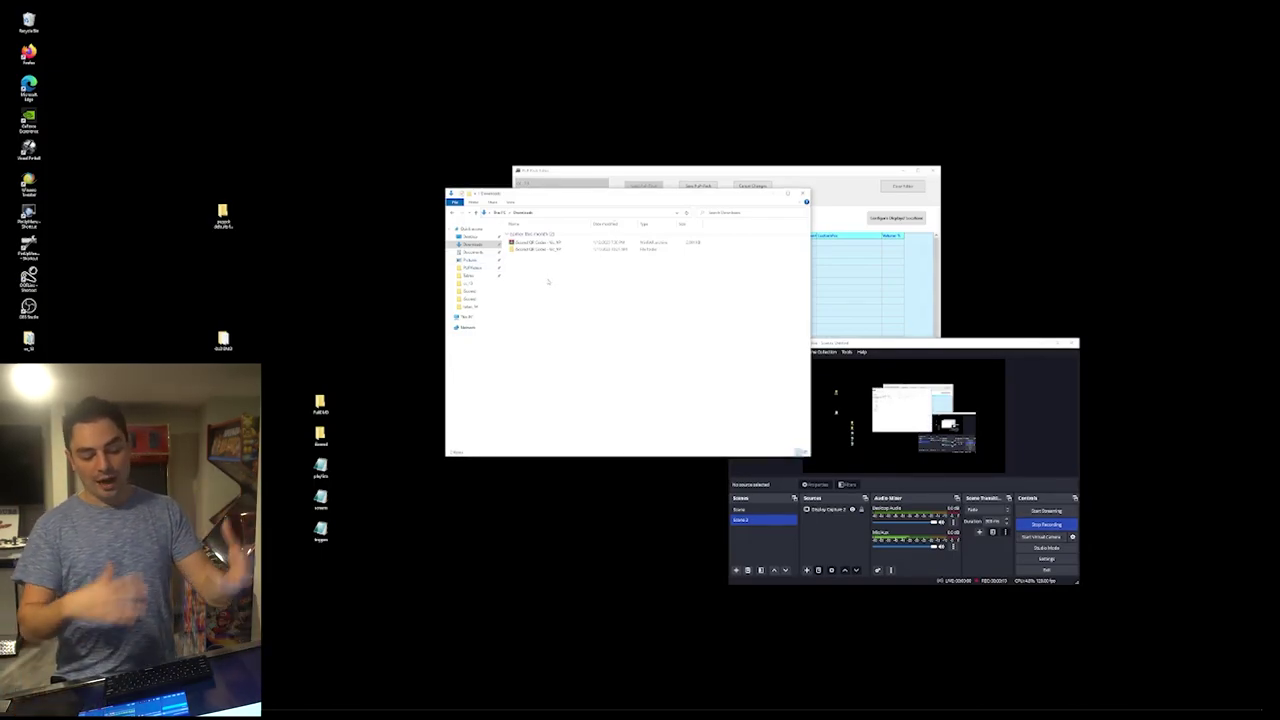
pyautogui.rightClick(547, 281)
pyautogui.moveTo(585, 357)
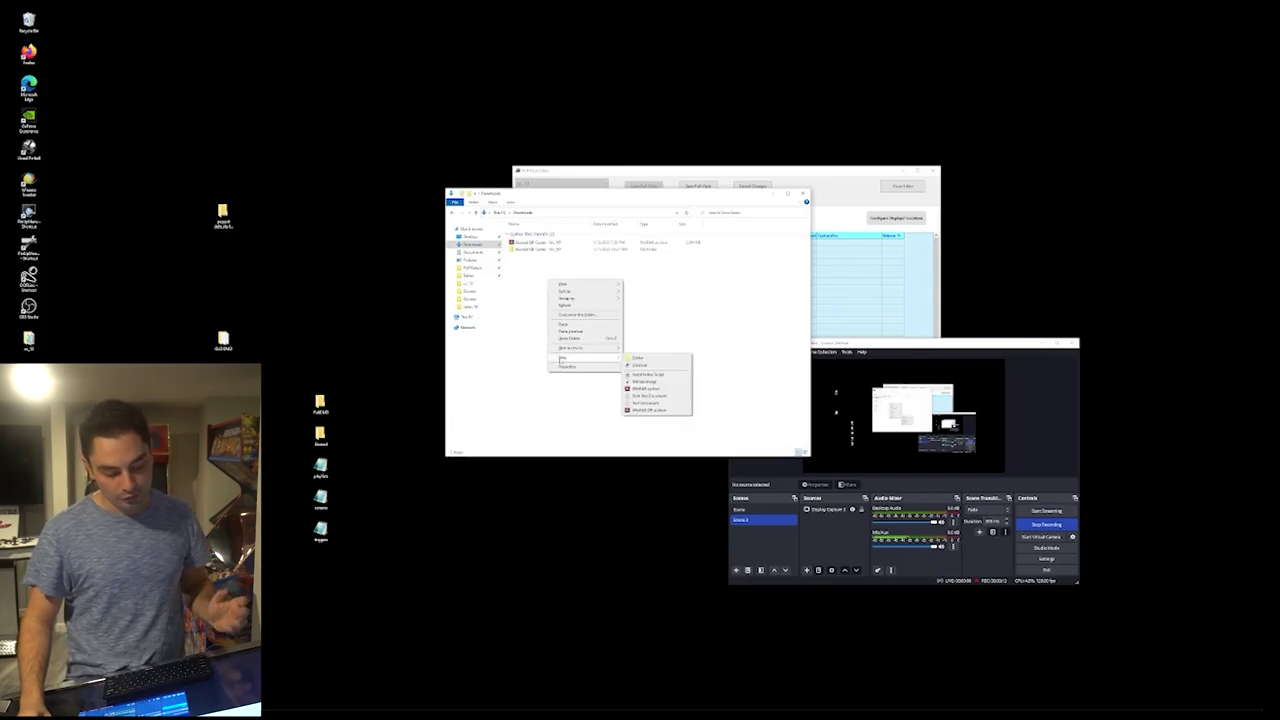
pyautogui.click(636, 357)
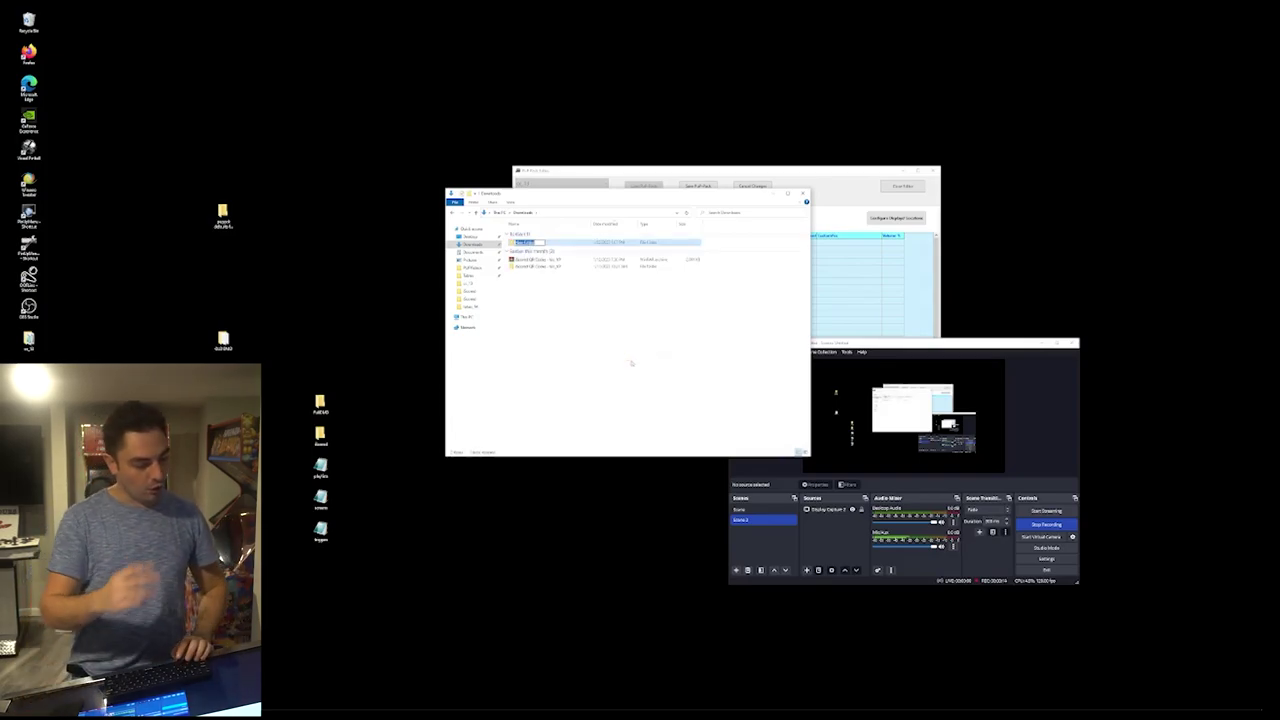
pyautogui.write('test')
pyautogui.press('Return')
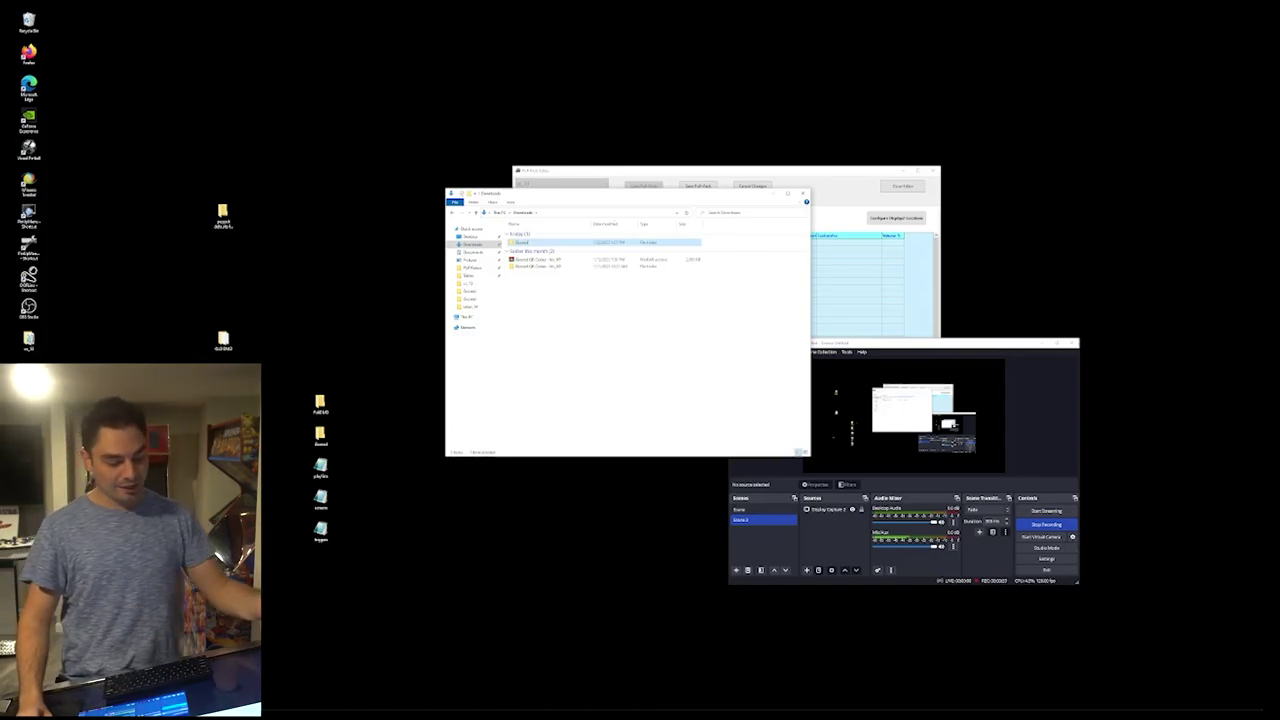
# Point out the PuP-Pack template items on the desktop and delete the newly created folder from Downloads.
pyautogui.moveTo(350, 418)
pyautogui.mouseDown()
pyautogui.moveTo(262, 544)
pyautogui.moveTo(290, 548)
pyautogui.moveTo(345, 440)
pyautogui.mouseUp()
pyautogui.moveTo(261, 393); pyautogui.dragTo(366, 599)
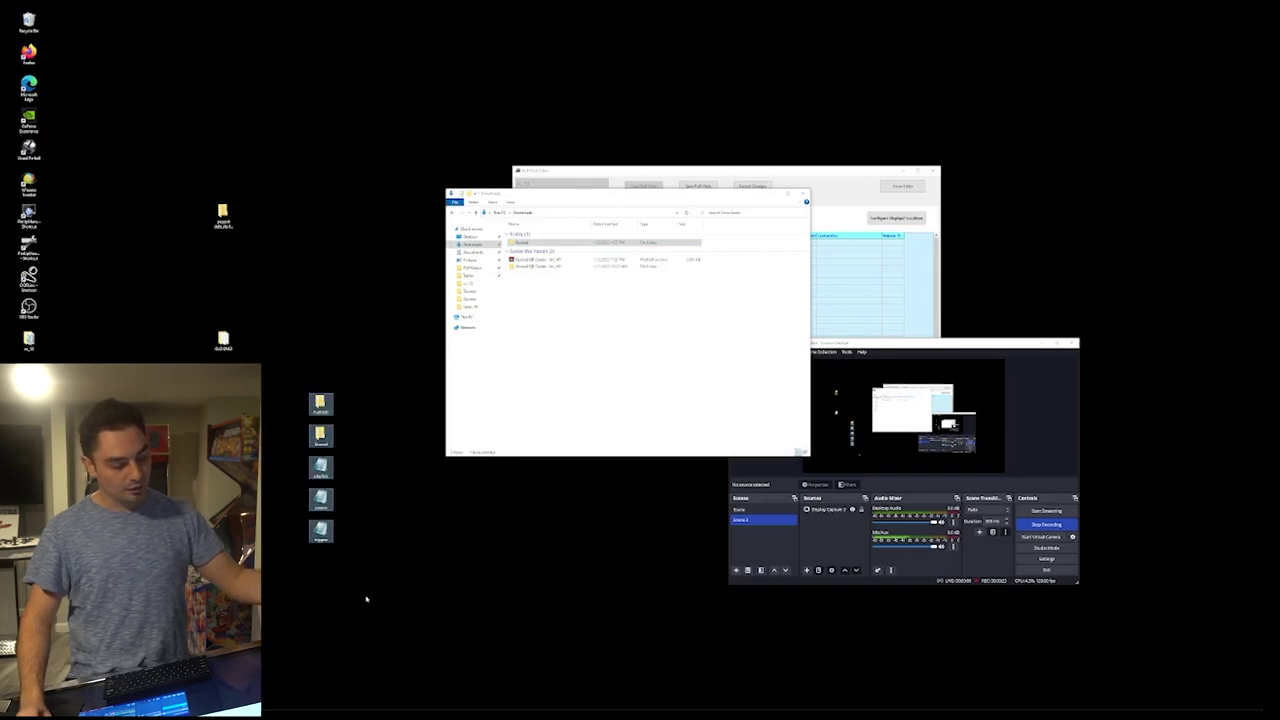
pyautogui.click(355, 418)
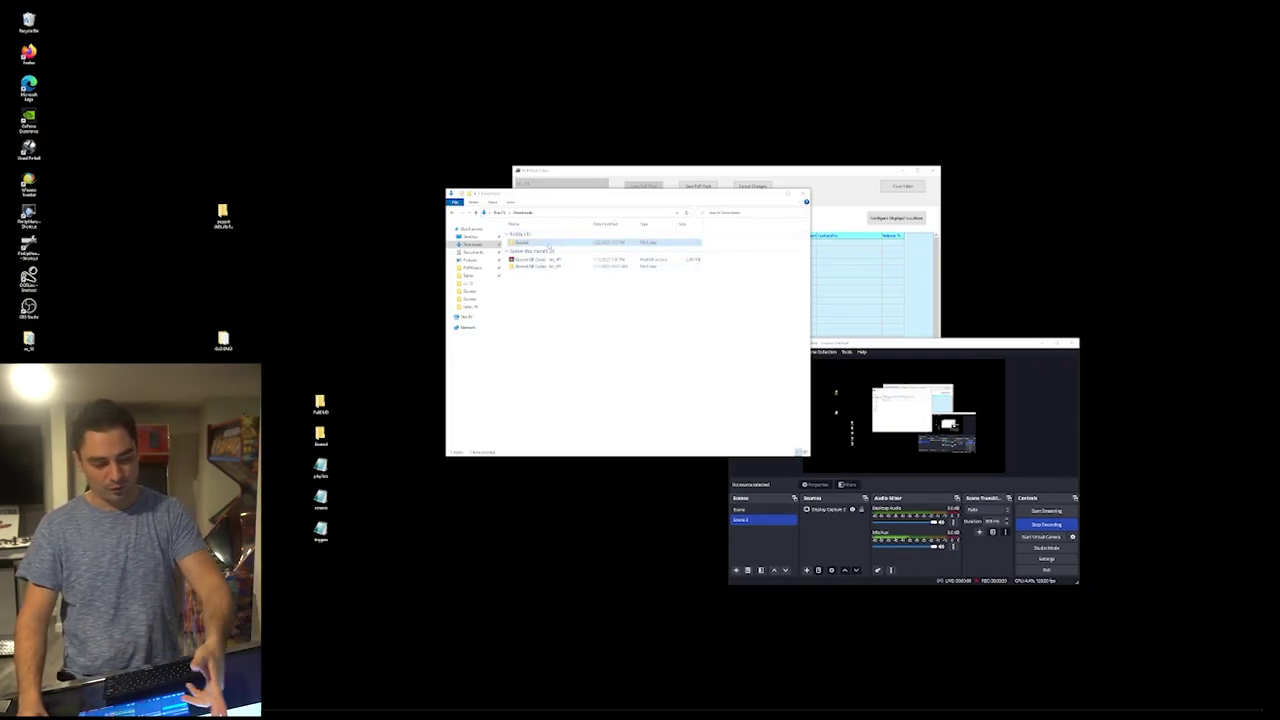
pyautogui.press('Delete')
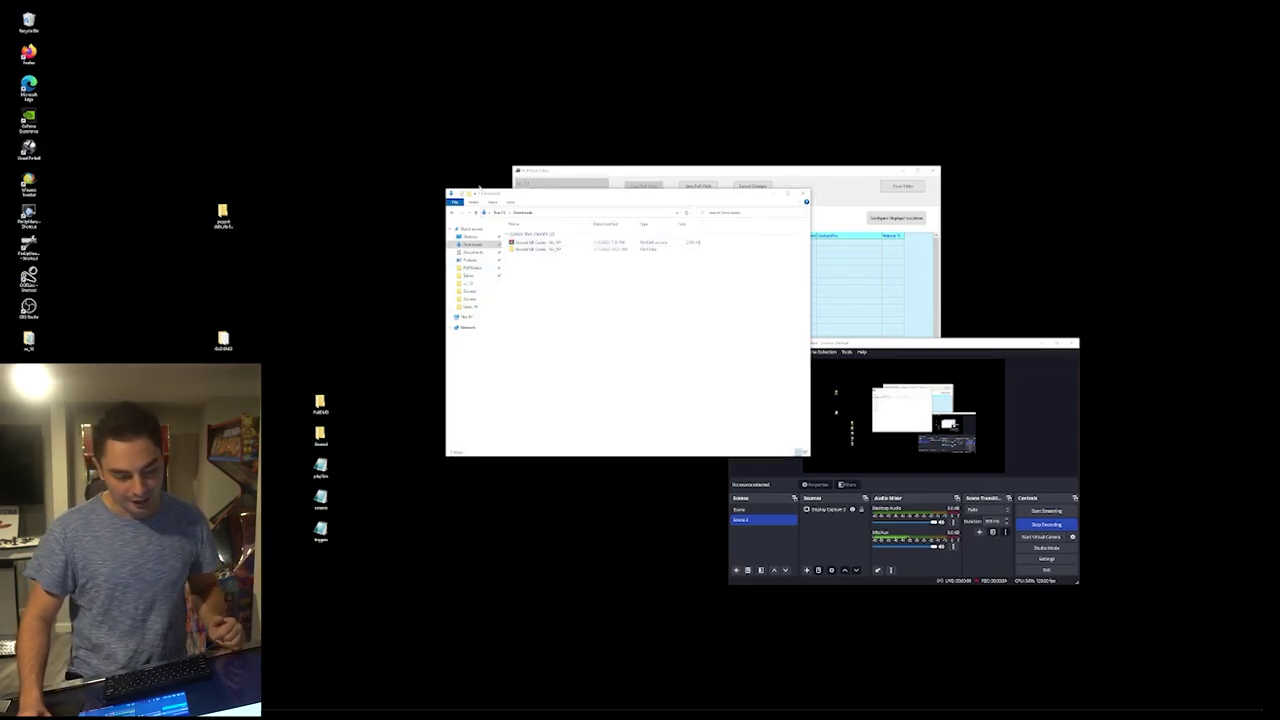
# Delete the playlists, screens and triggers files from the cc_13 pack folder in PUPVideos.
pyautogui.click(468, 268)
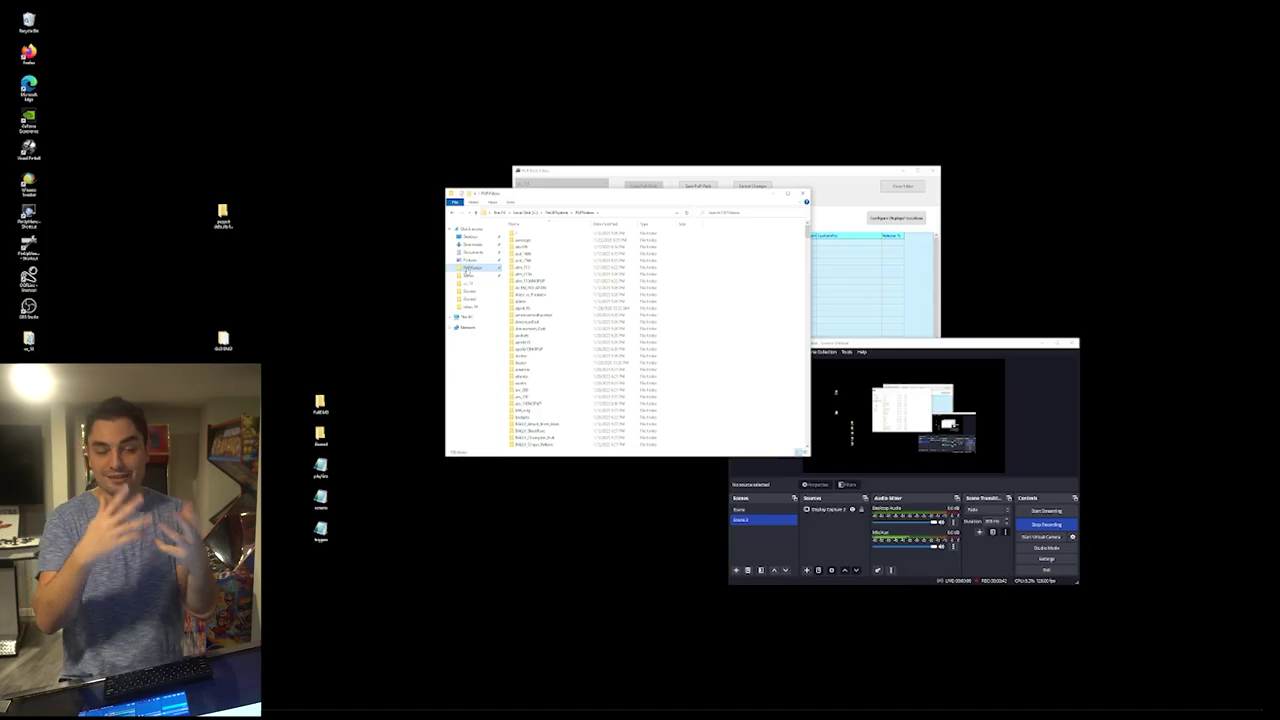
pyautogui.scroll(-10, 706, 303)
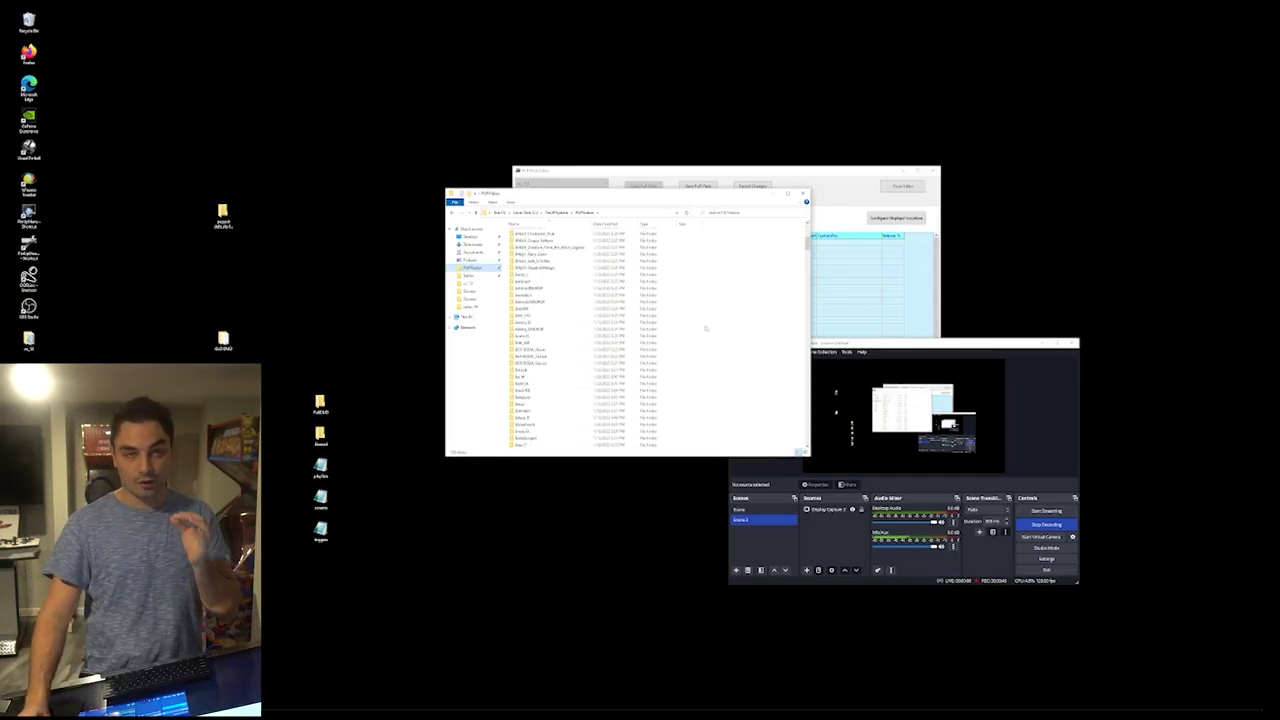
pyautogui.scroll(-10, 706, 326)
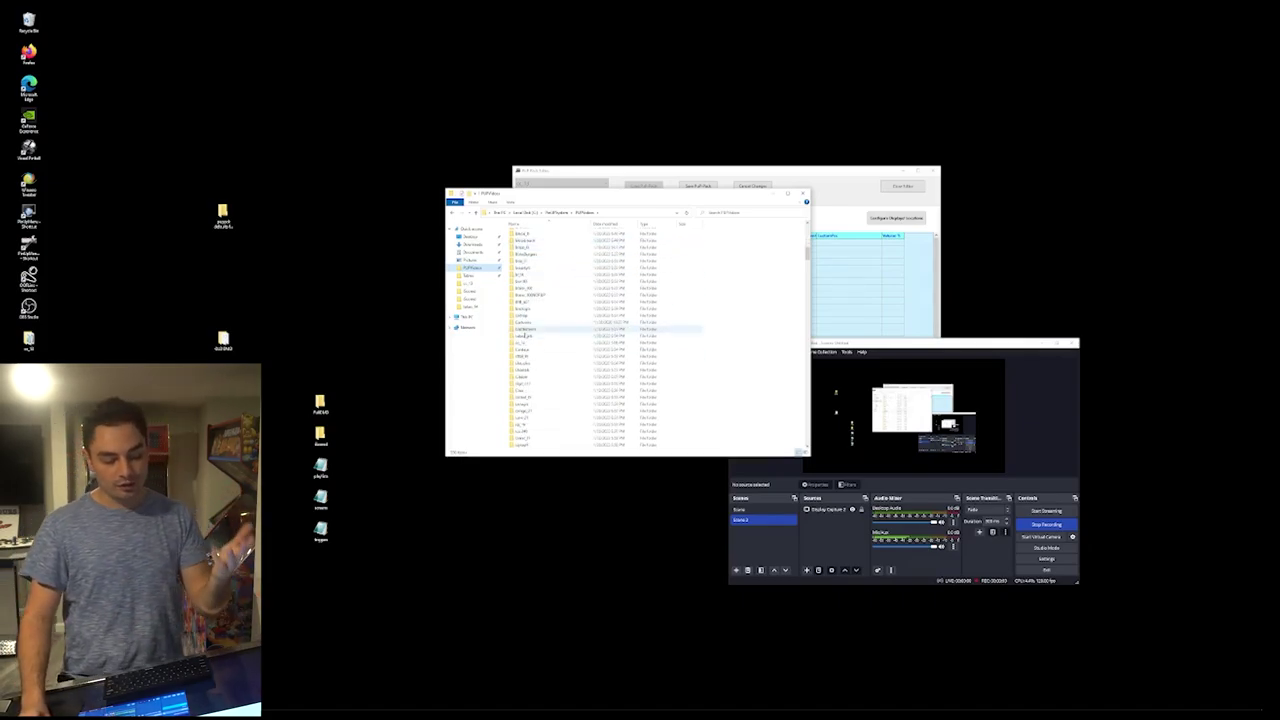
pyautogui.doubleClick(522, 344)
pyautogui.moveTo(560, 321); pyautogui.dragTo(520, 232)
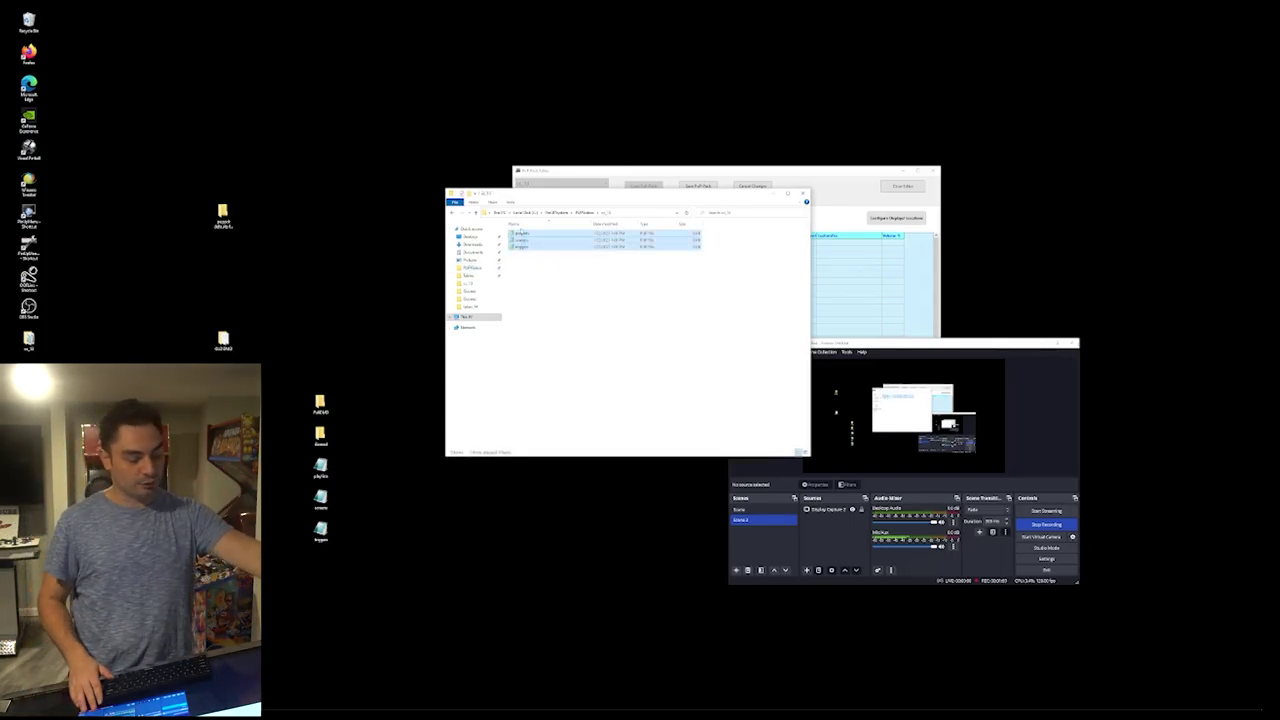
pyautogui.press('Delete')
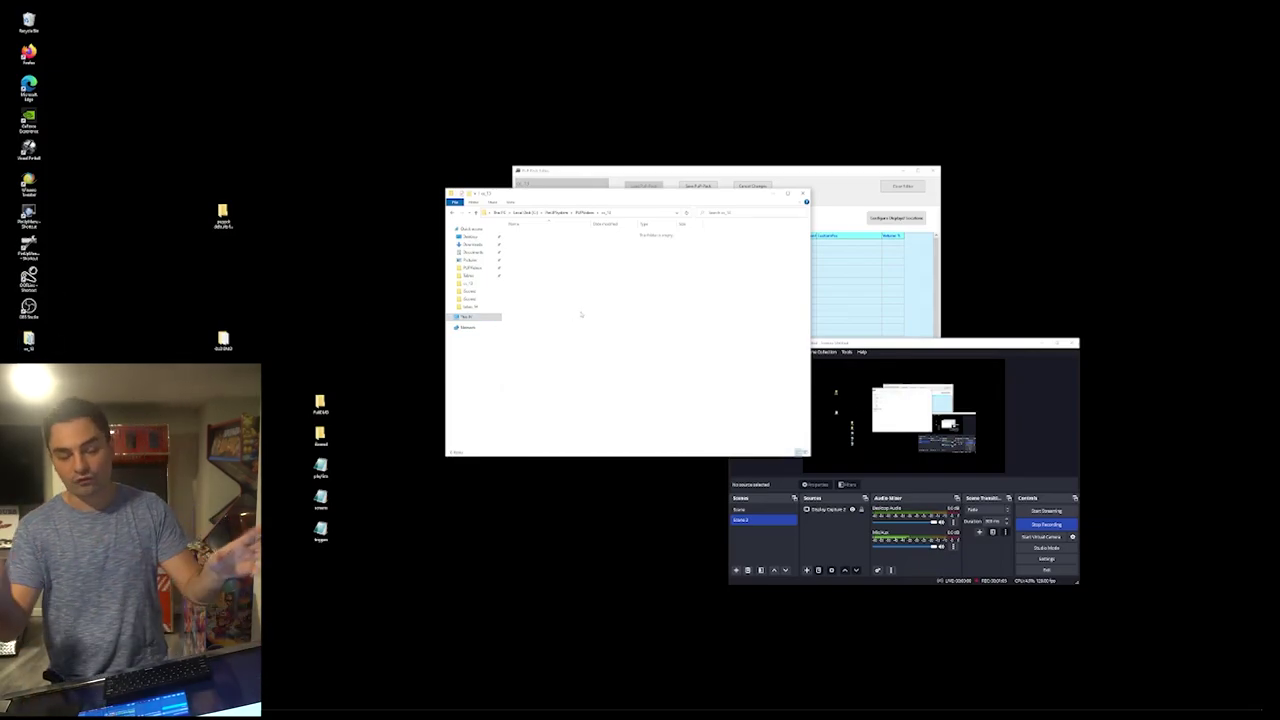
# Copy the iScored folder from the desktop into the emptied cc_13 pack folder.
pyautogui.click(320, 435)
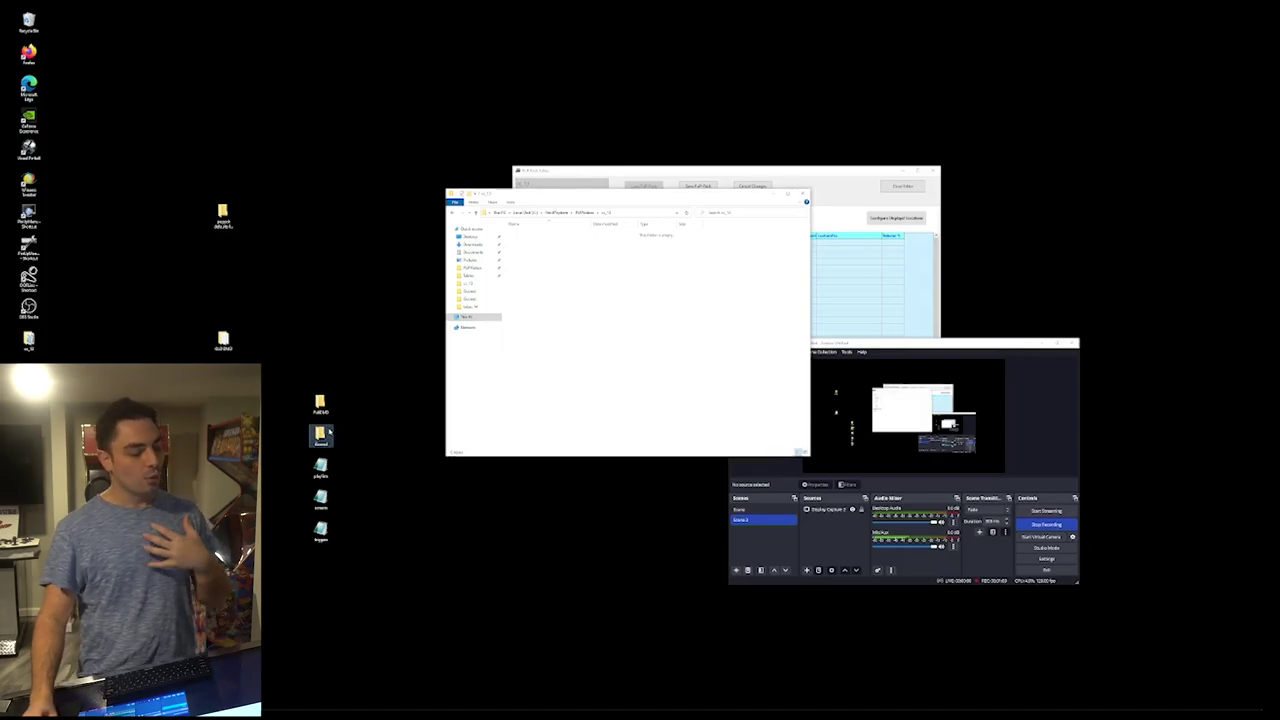
pyautogui.click(585, 355)
pyautogui.hotkey('ctrl', 'v')
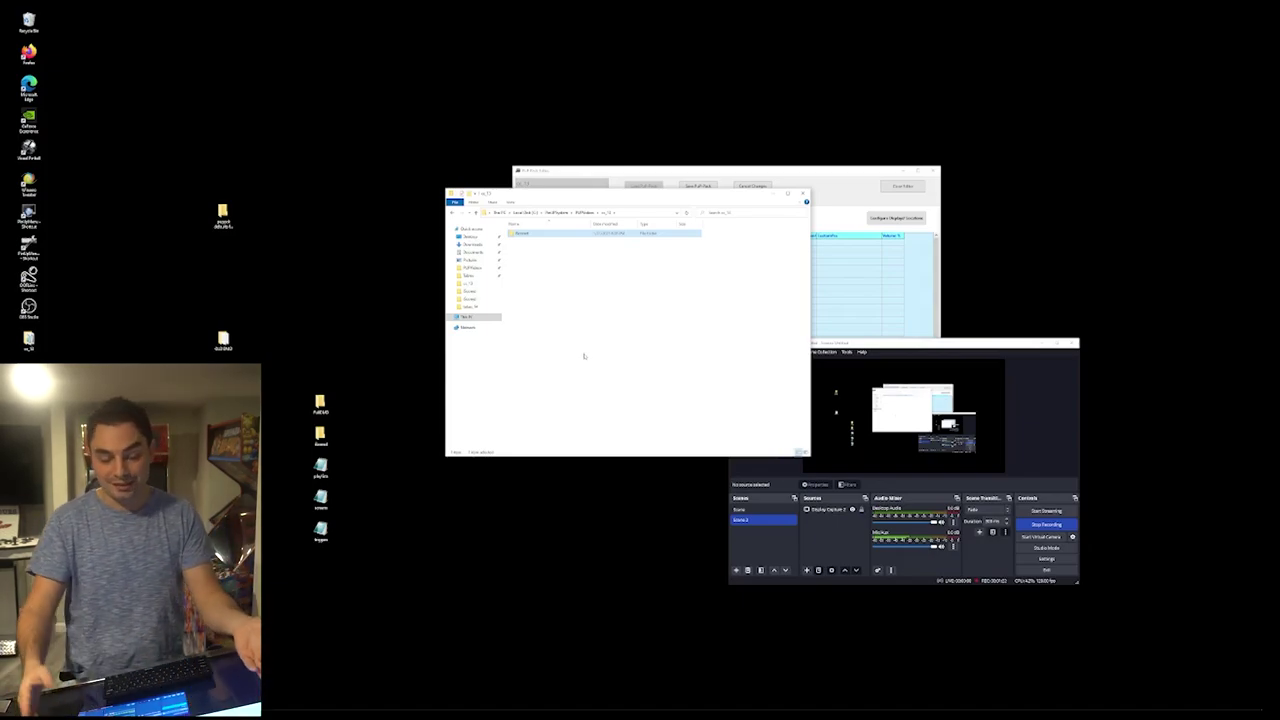
pyautogui.click(608, 311)
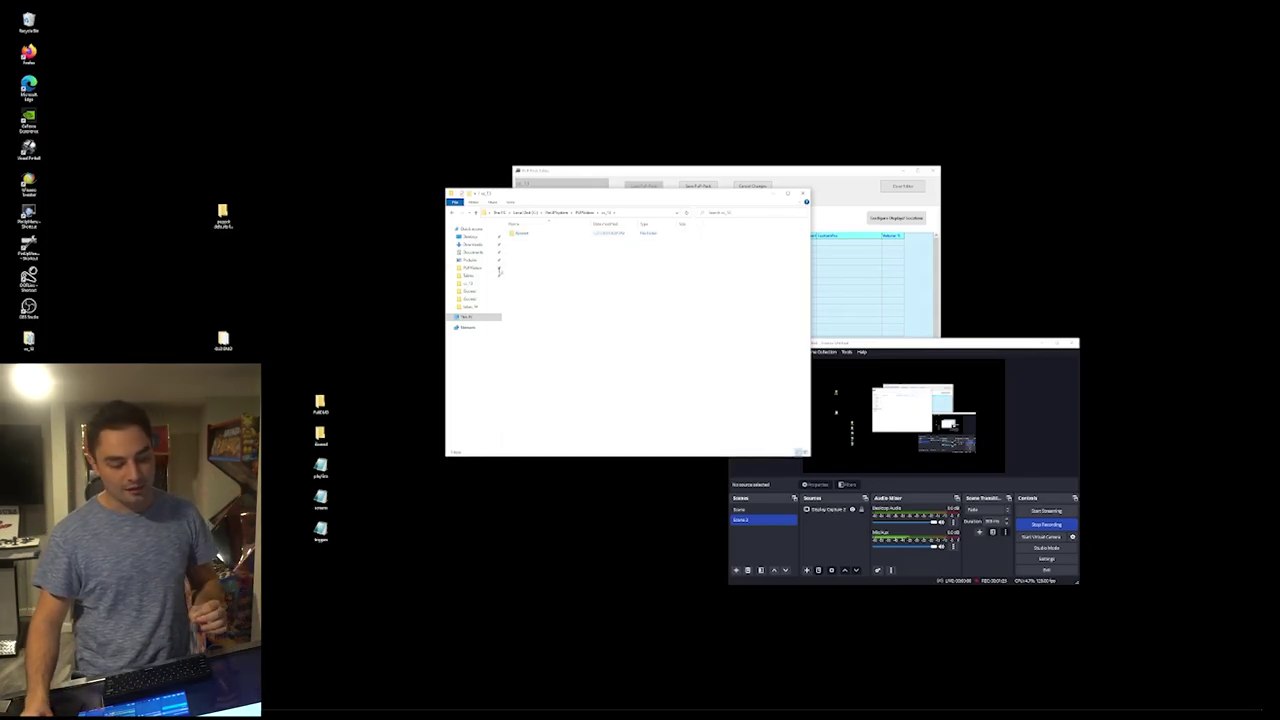
# Copy the Cactus Canyon QR code image from the QR codes folder in Downloads into the iScored folder of the cc_13 pack.
pyautogui.click(472, 244)
pyautogui.doubleClick(530, 250)
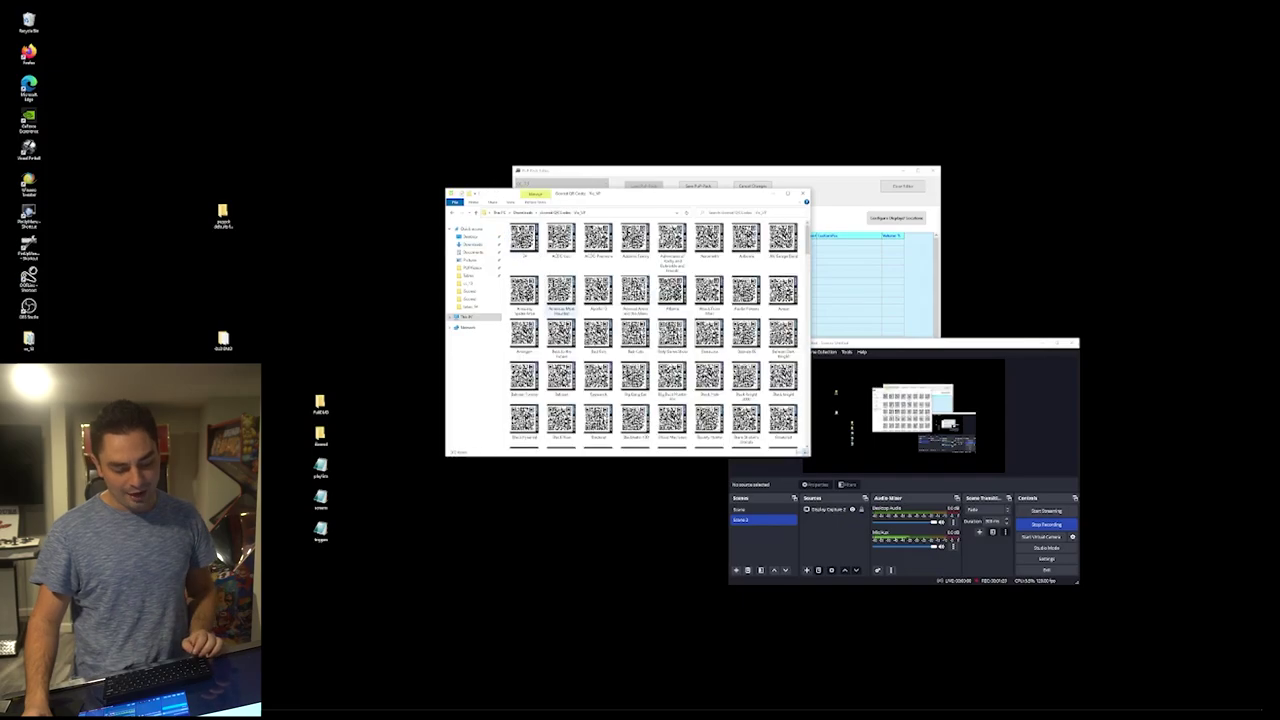
pyautogui.scroll(-3, 600, 290)
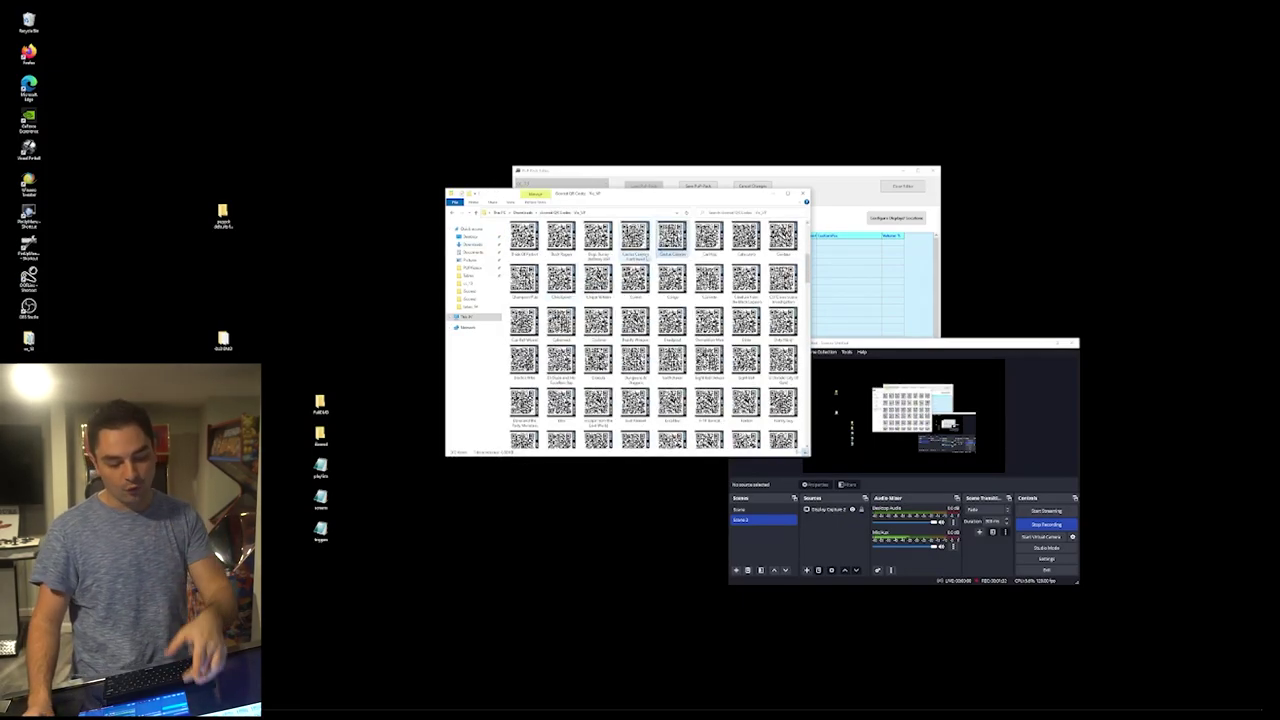
pyautogui.click(634, 240)
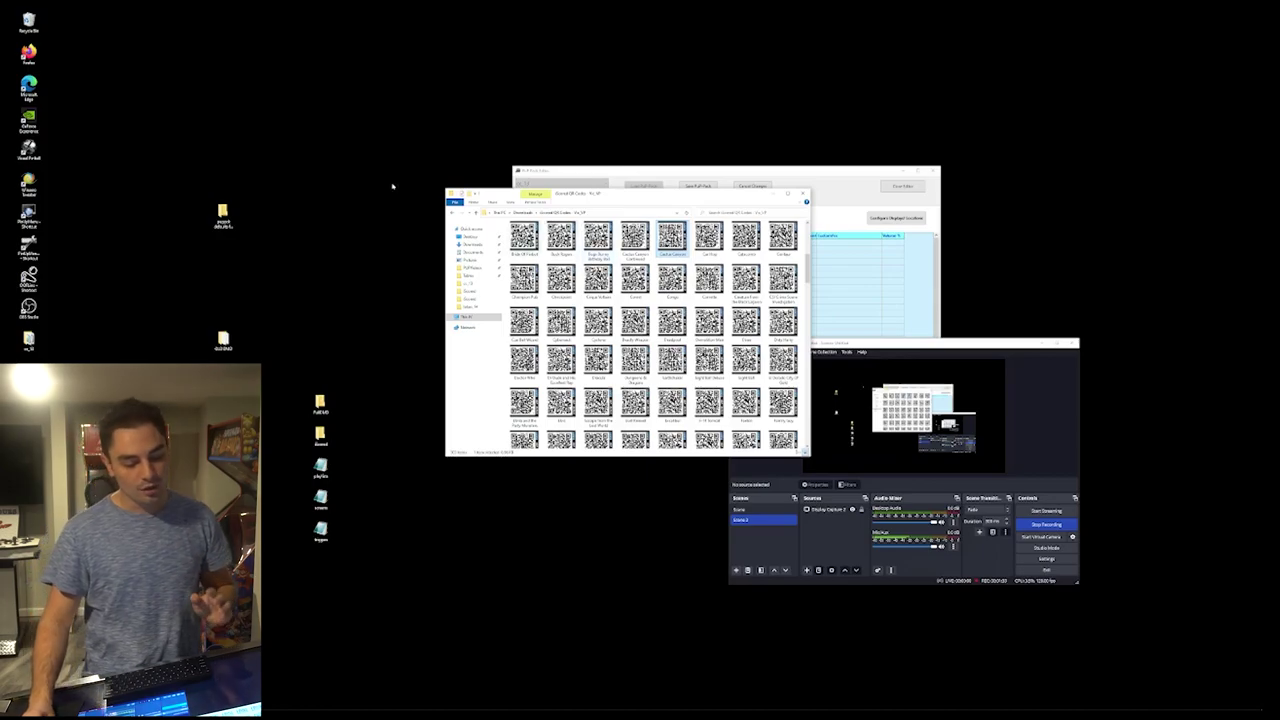
pyautogui.hotkey('alt', 'Left')
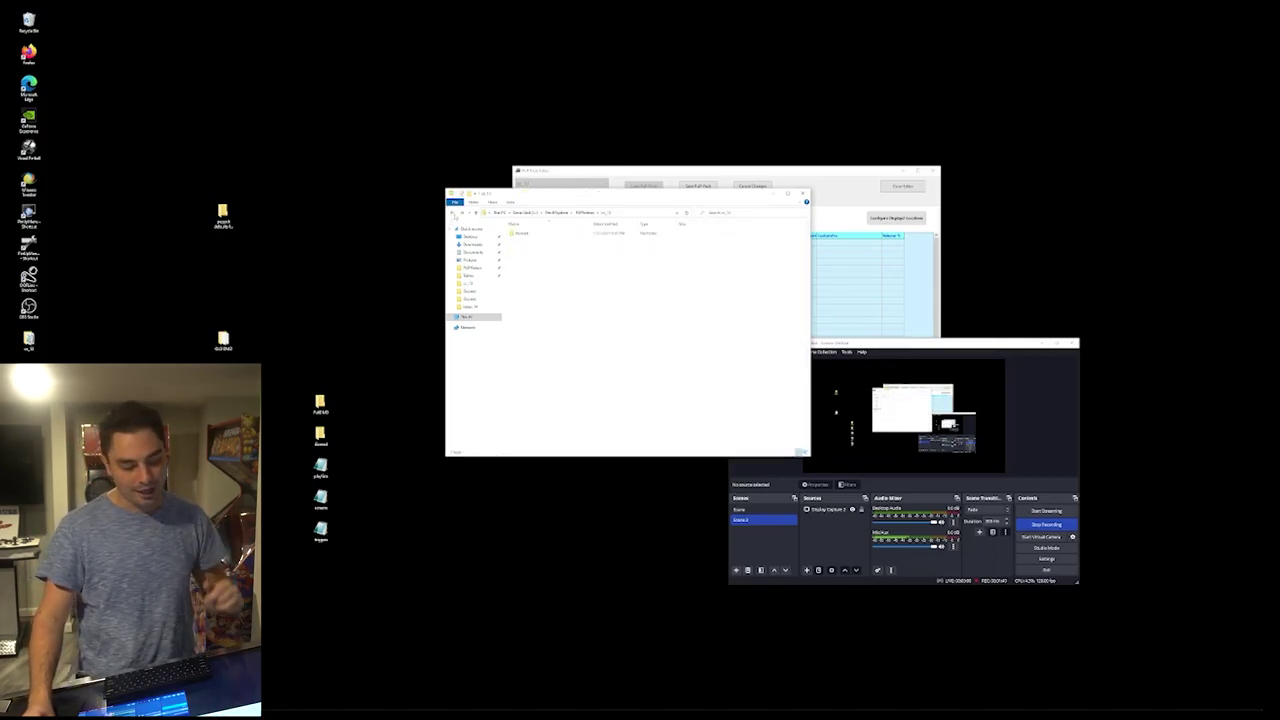
pyautogui.doubleClick(533, 235)
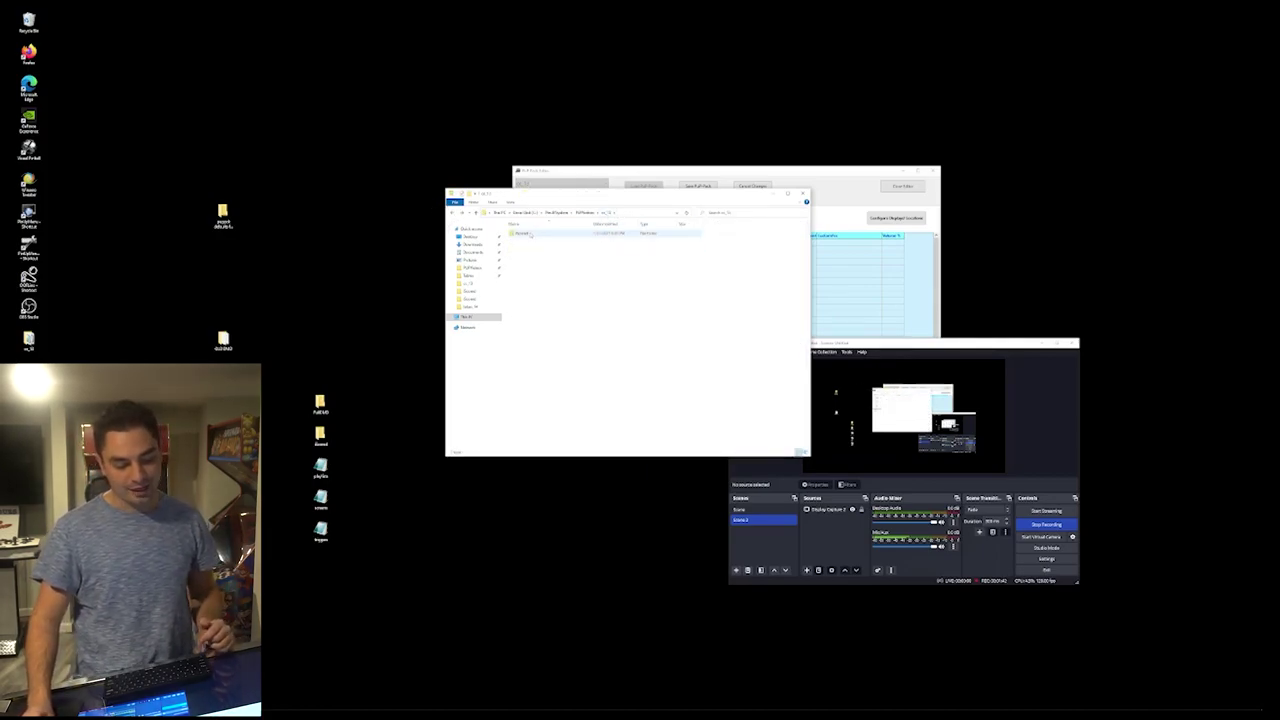
pyautogui.hotkey('ctrl', 'v')
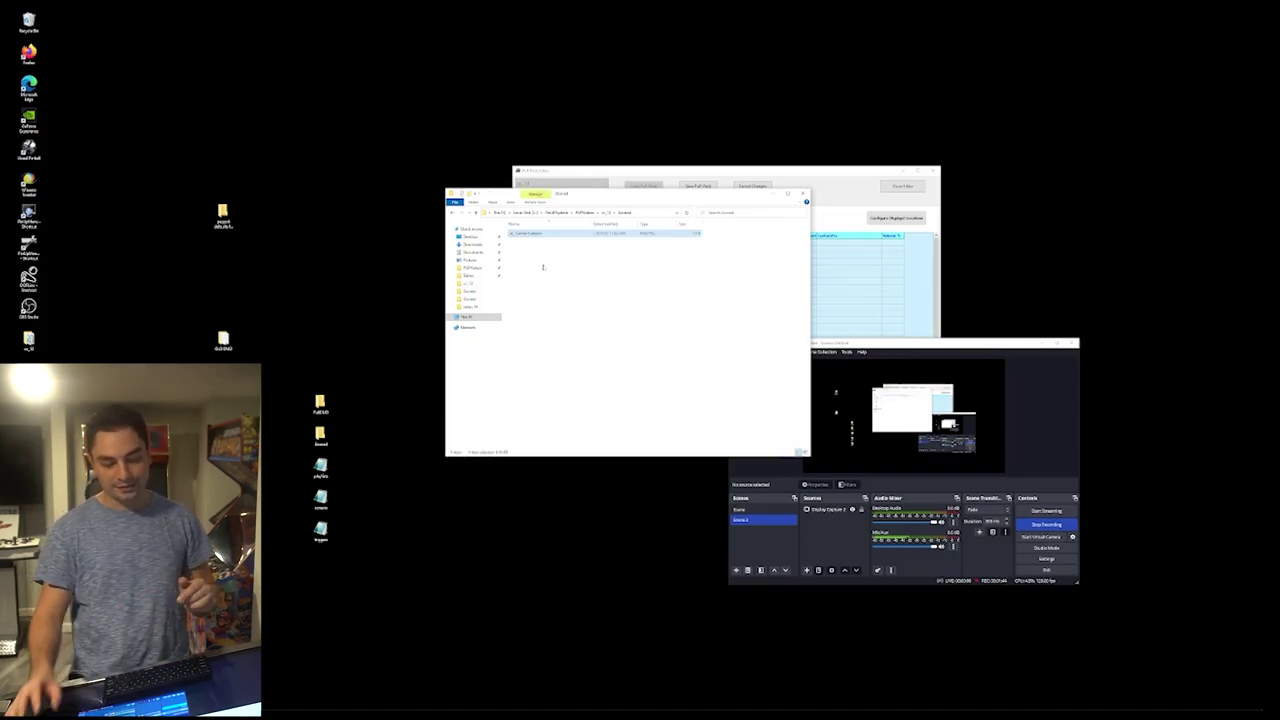
pyautogui.hotkey('alt', 'Left')
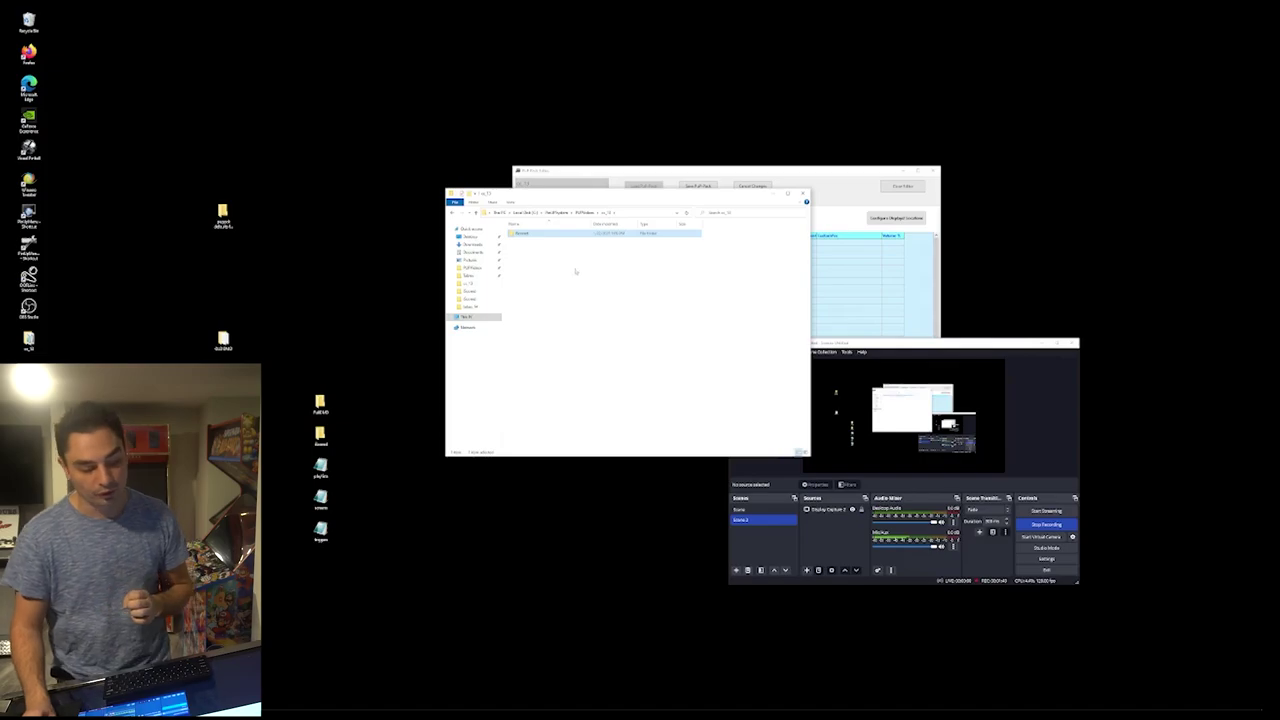
# Open the PuP-Pack Editor from the PinUPSystem folder and load cc_13, agreeing to create a new pack.
pyautogui.click(556, 212)
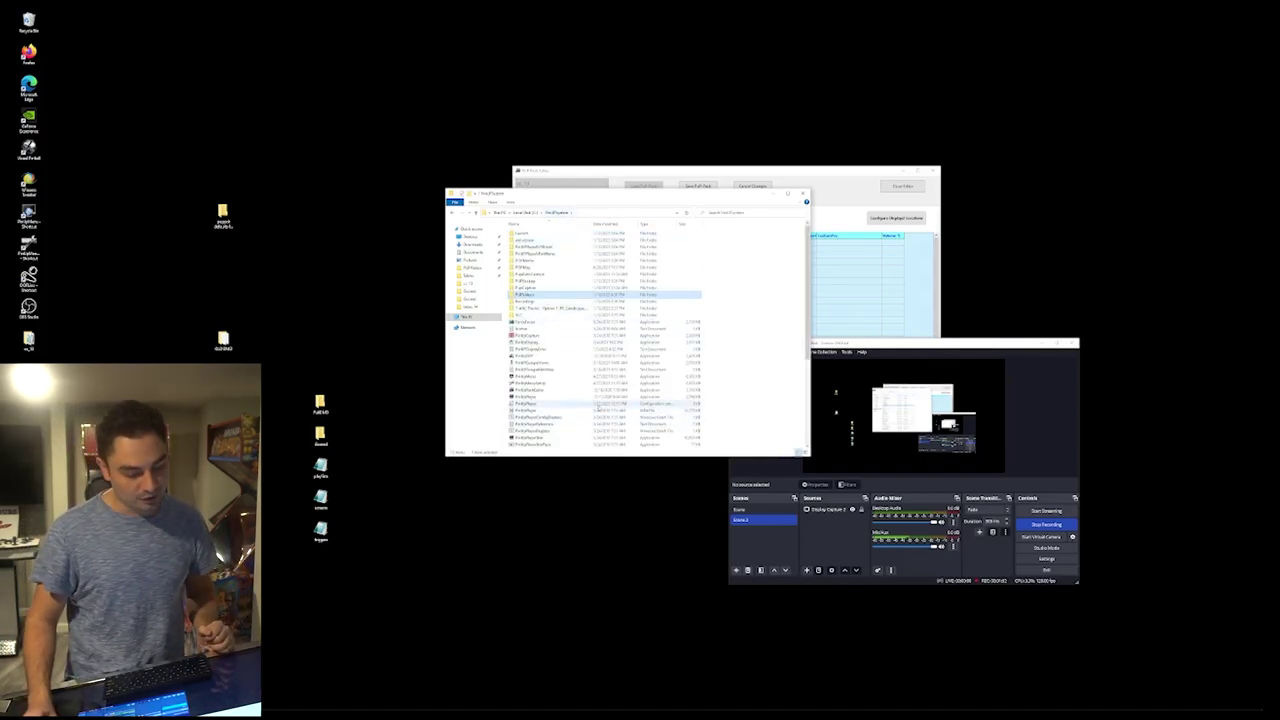
pyautogui.doubleClick(536, 389)
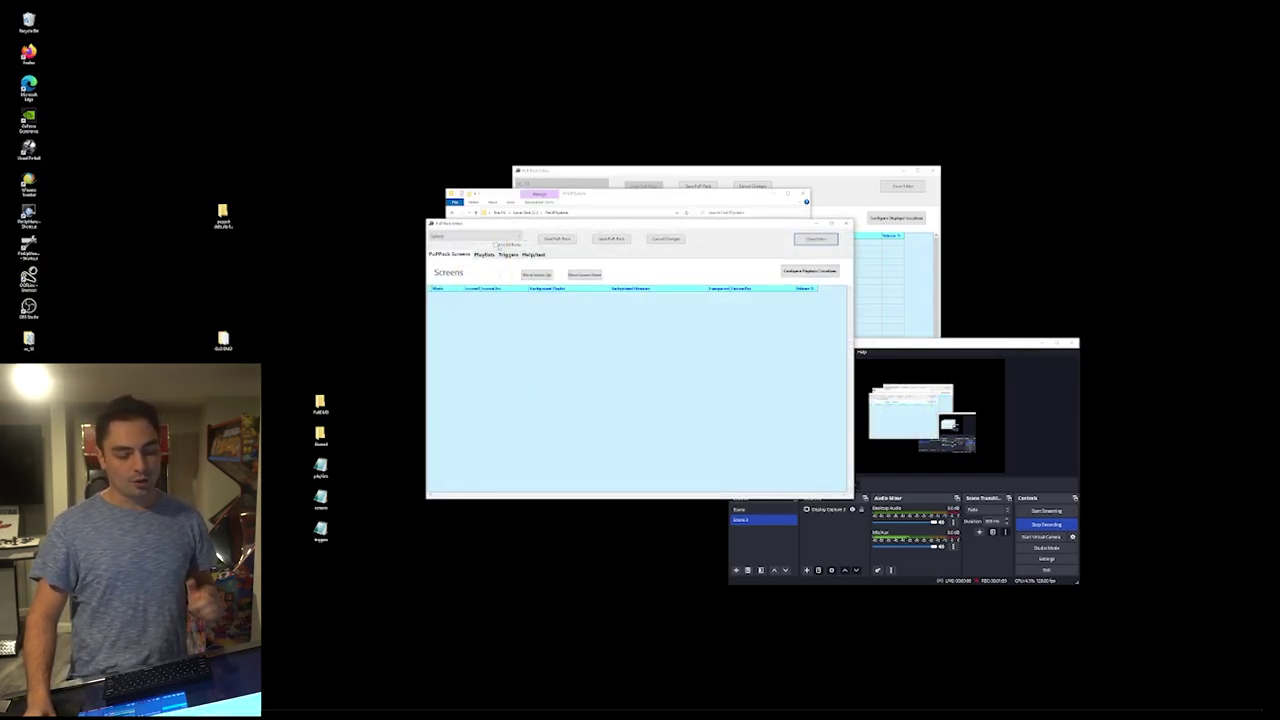
pyautogui.click(498, 237)
pyautogui.scroll(-5, 501, 265)
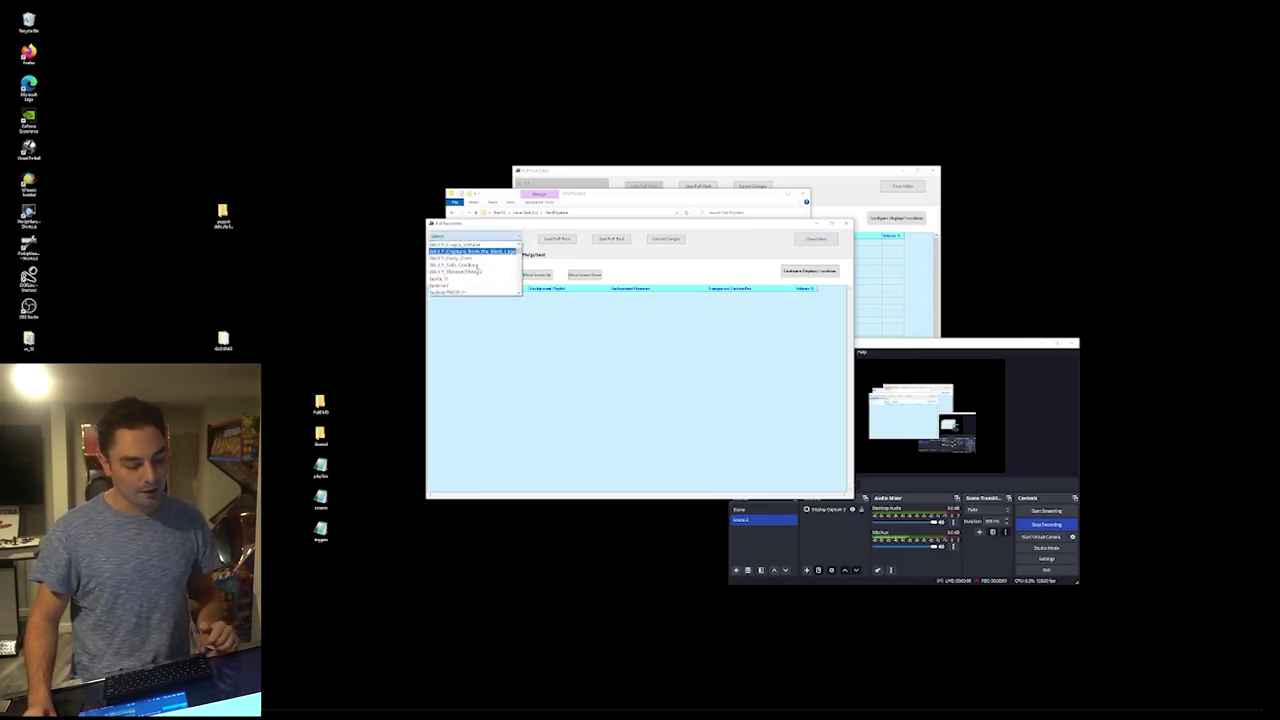
pyautogui.scroll(-5, 471, 259)
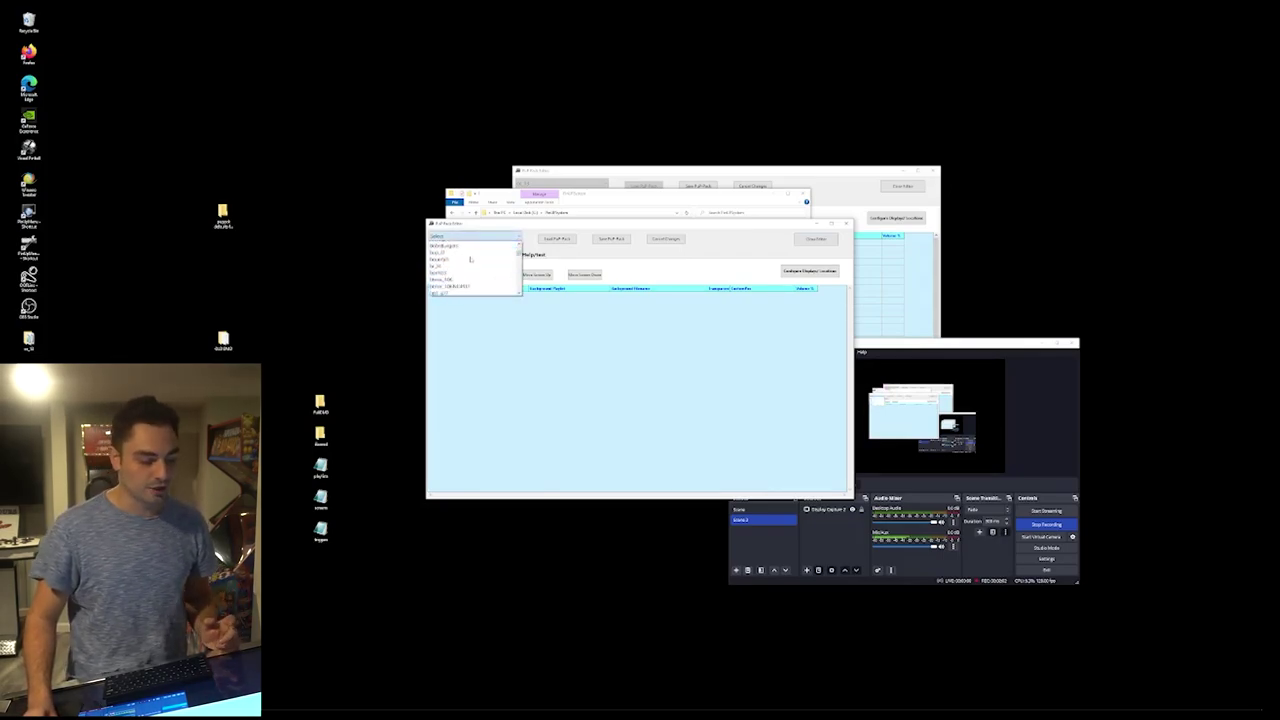
pyautogui.click(449, 279)
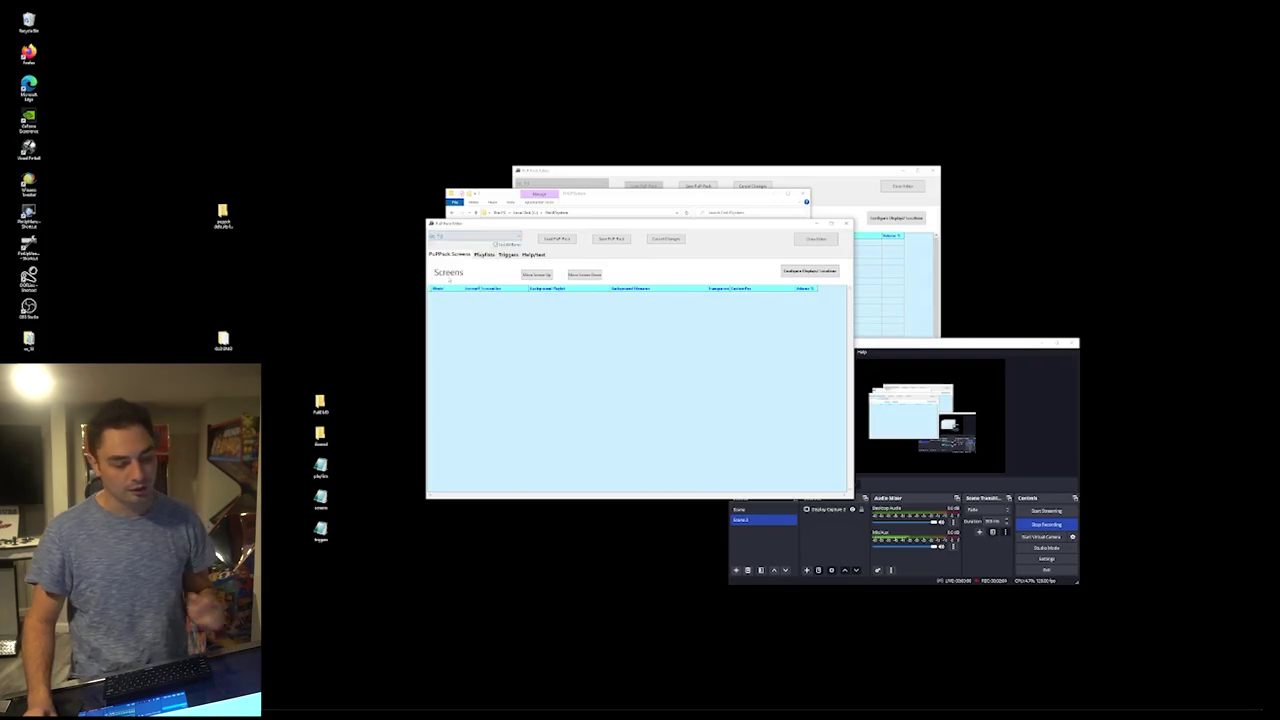
pyautogui.click(557, 238)
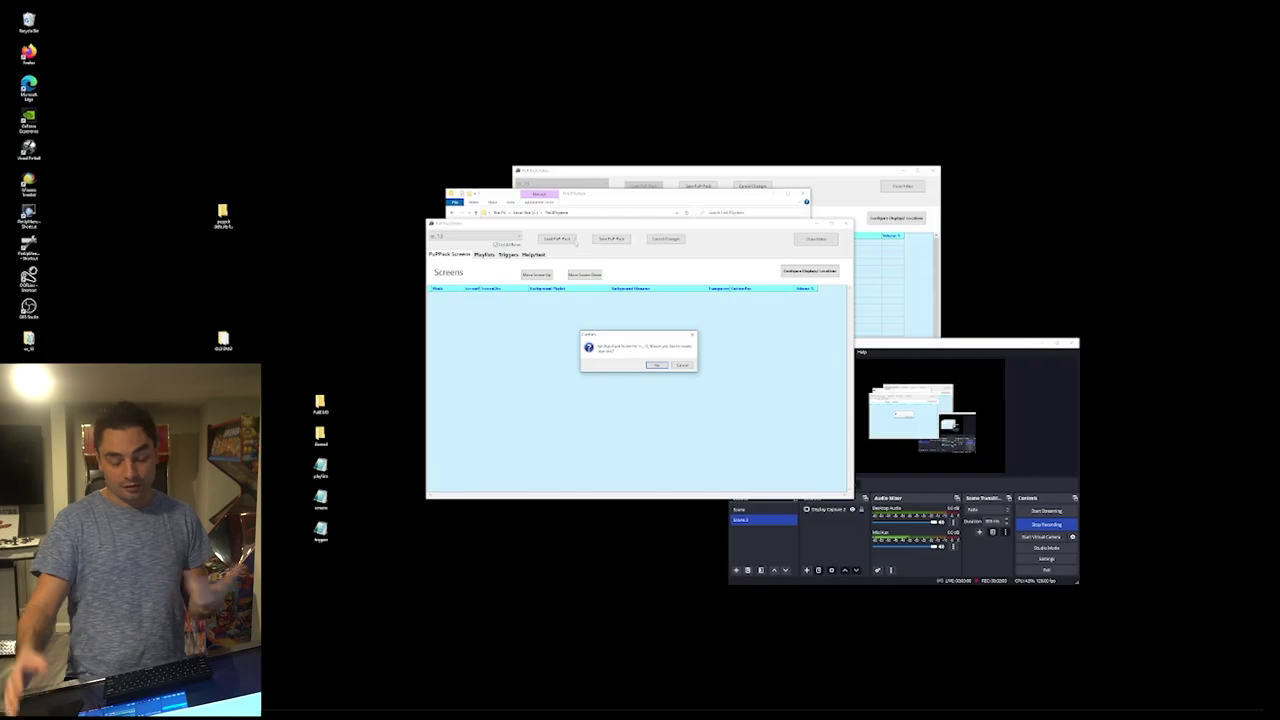
pyautogui.click(657, 365)
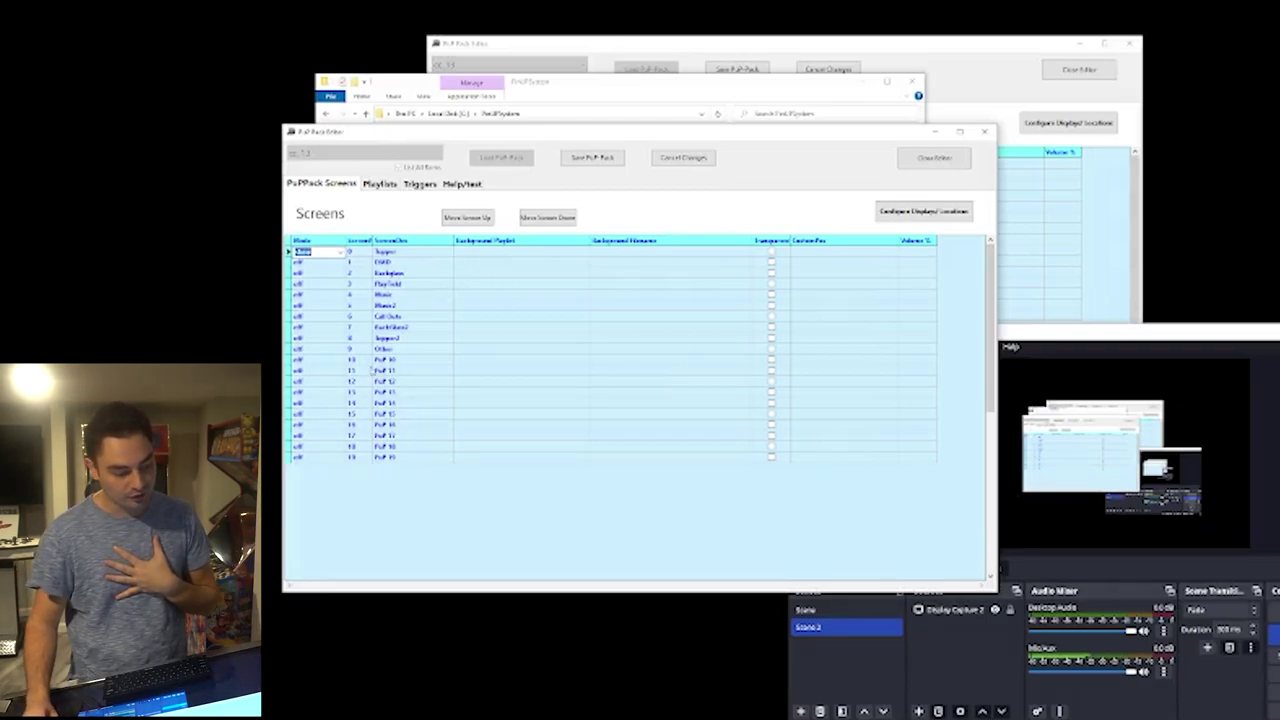
# Set the mode of screen 10 (PuP 10) to ForceOn and close the screens file in Notepad.
pyautogui.click(357, 362)
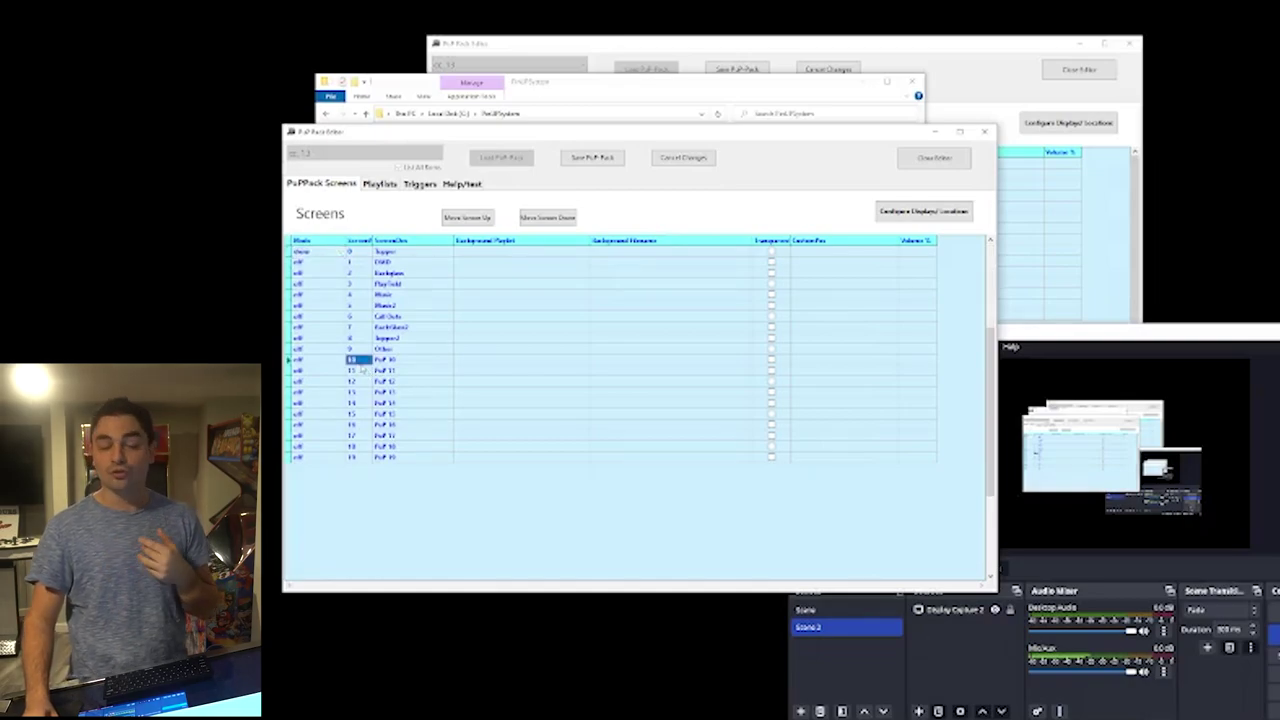
pyautogui.click(333, 362)
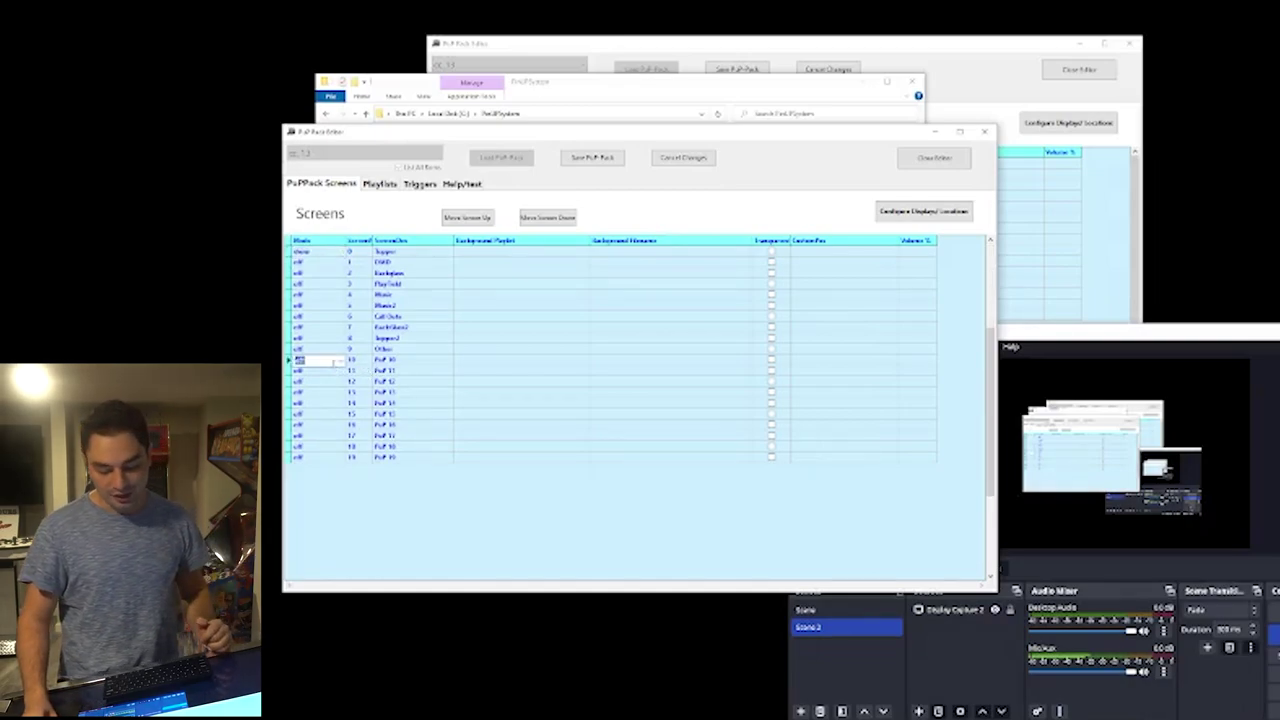
pyautogui.click(340, 361)
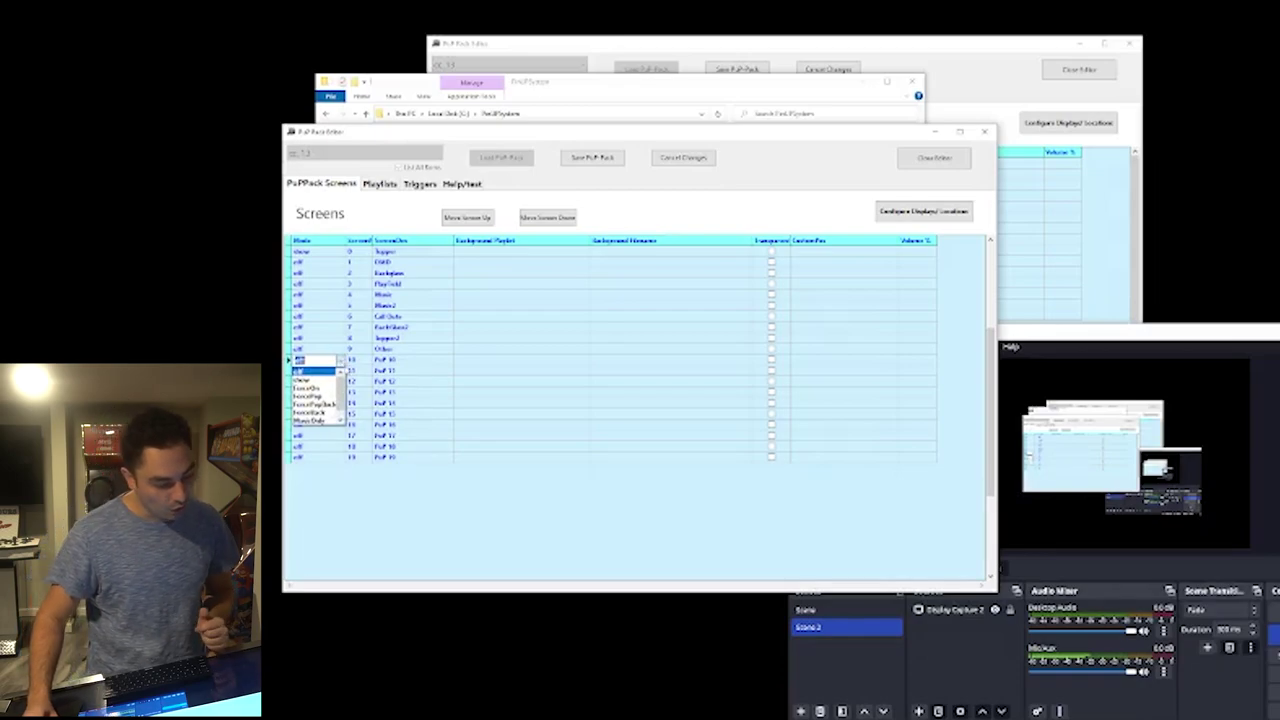
pyautogui.click(306, 388)
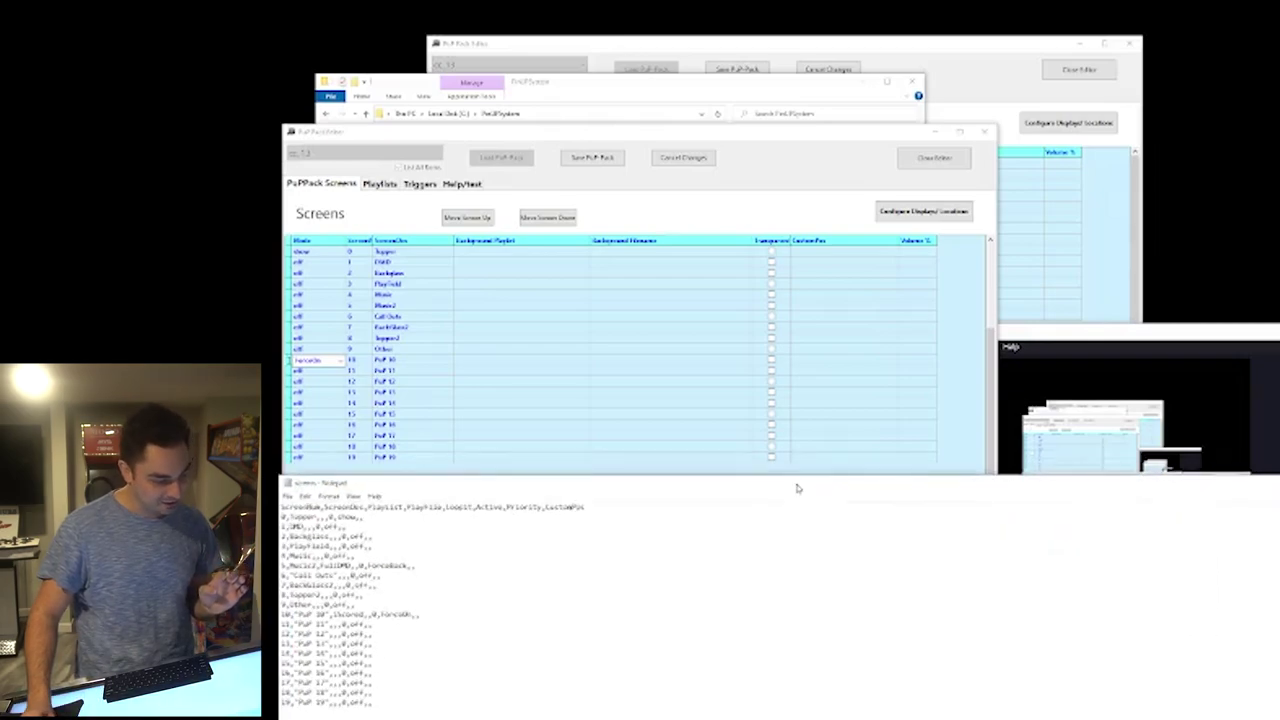
pyautogui.hotkey('alt', 'F4')
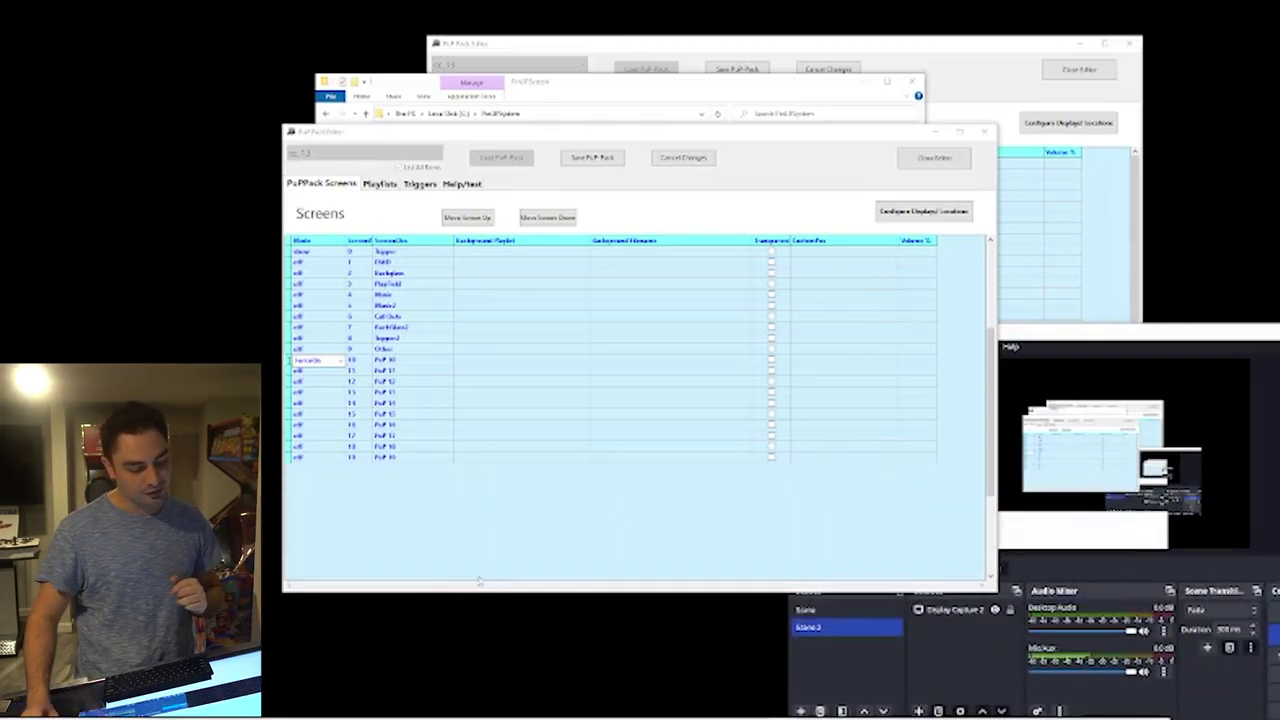
# Set the background playlist of screen 10 to iScored and save the PuP-Pack.
pyautogui.click(462, 361)
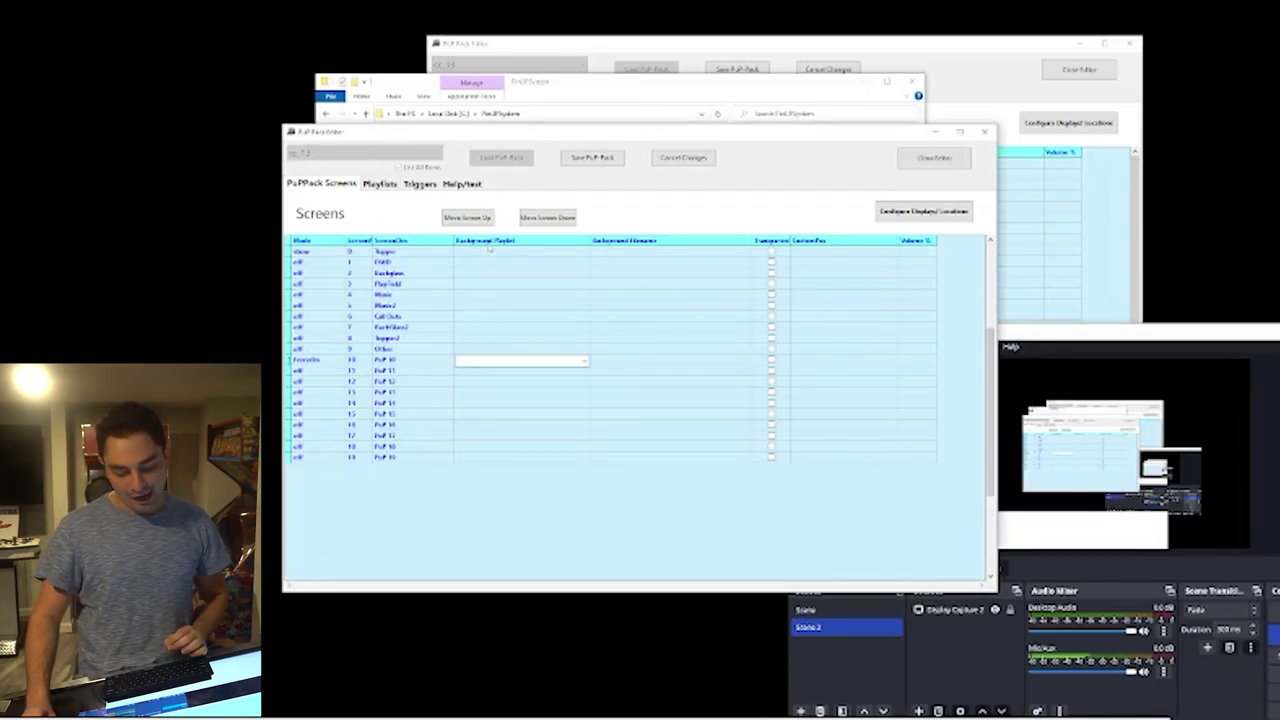
pyautogui.click(585, 362)
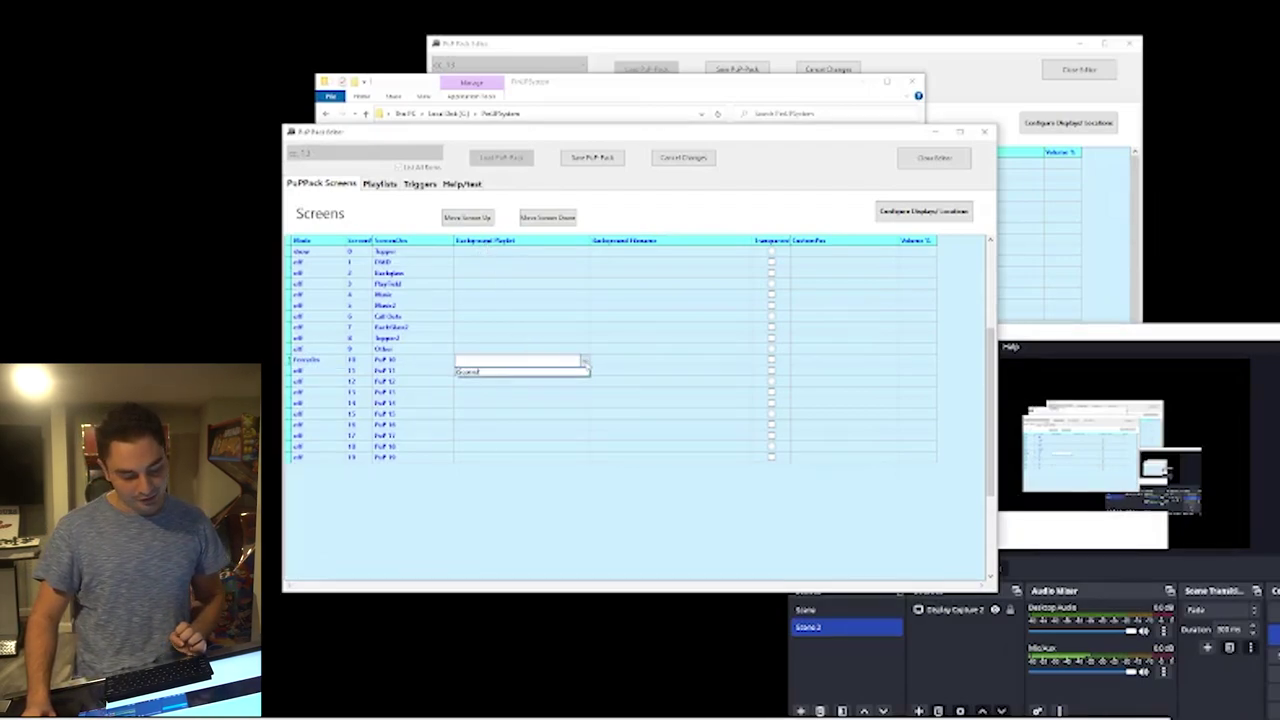
pyautogui.click(485, 372)
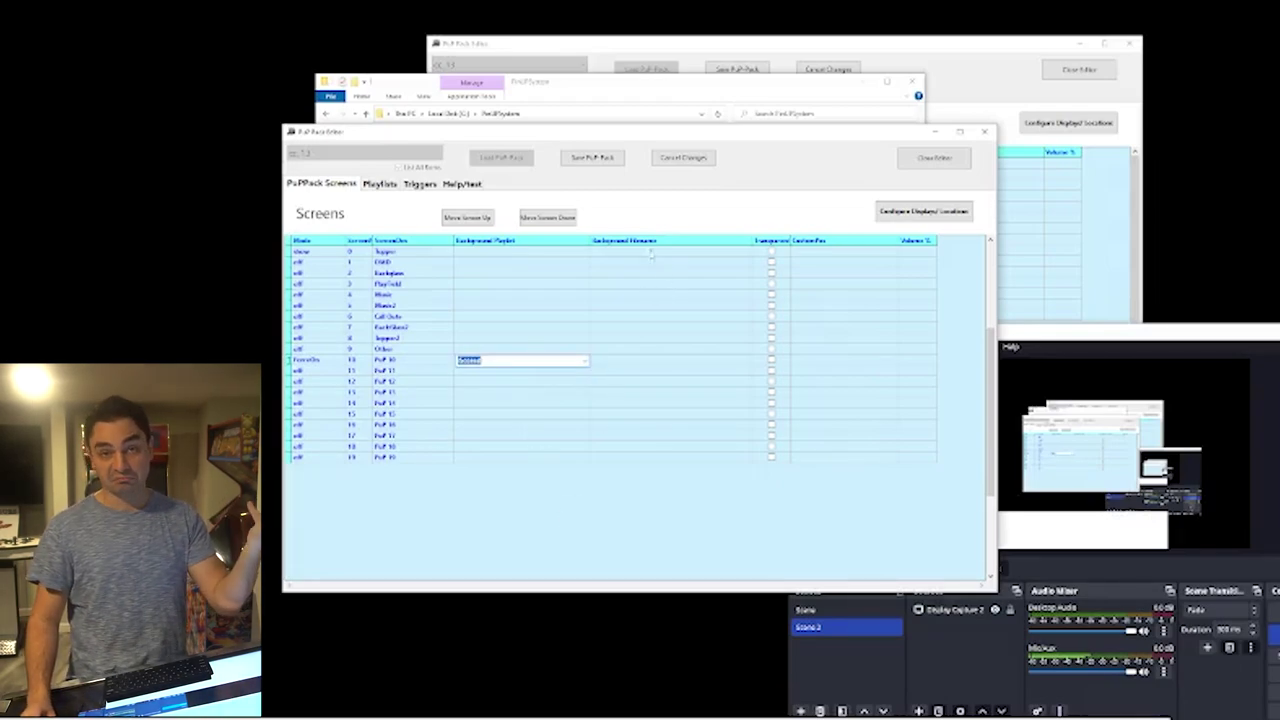
pyautogui.click(605, 162)
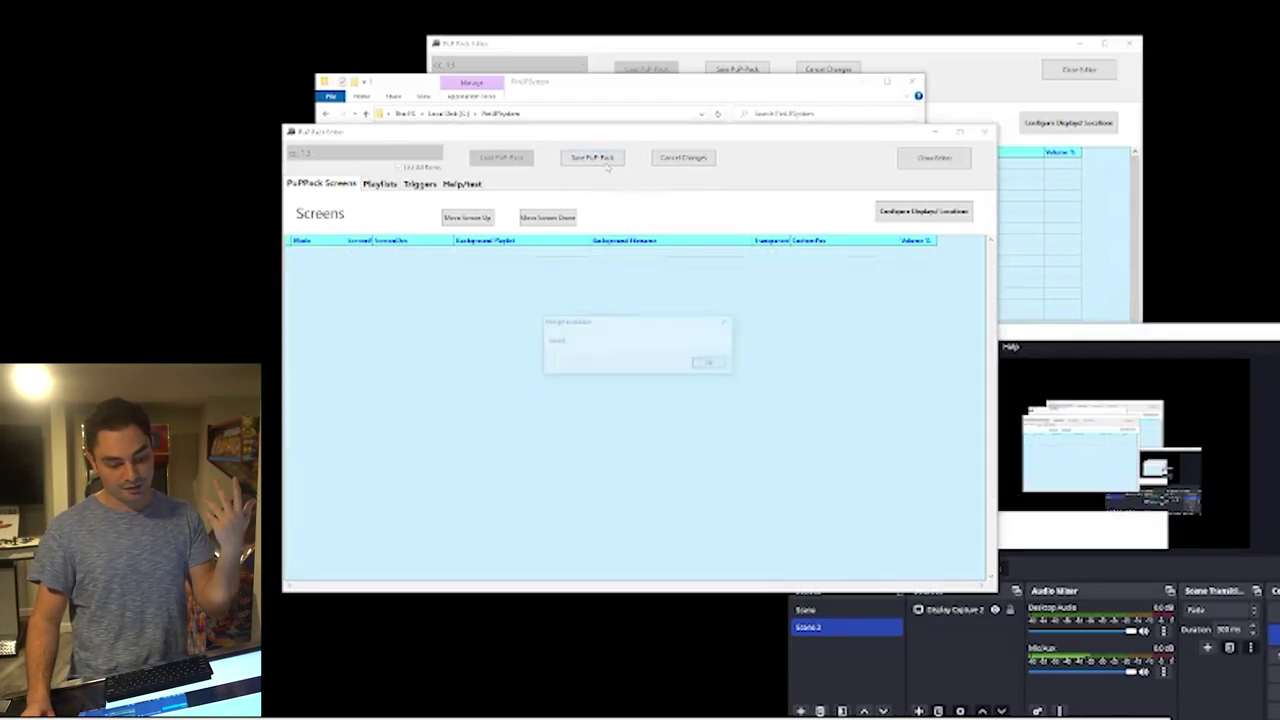
pyautogui.click(710, 365)
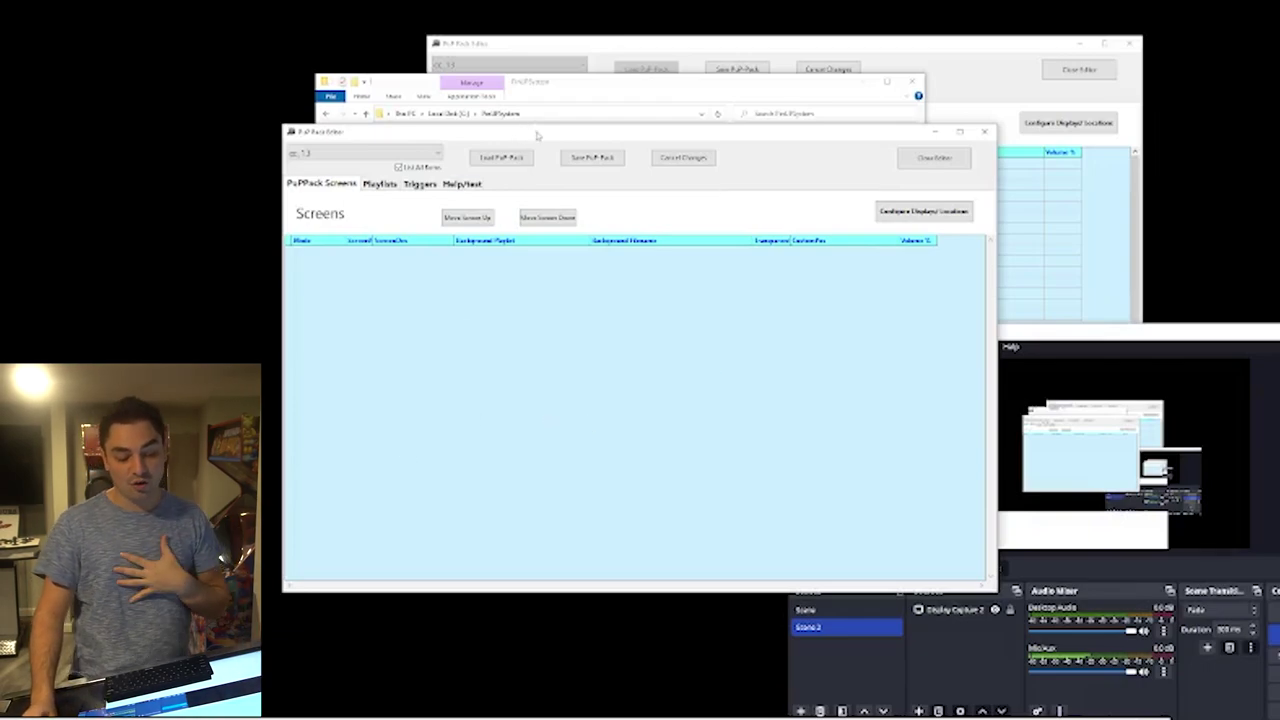
# Paste the copied FullDMD folder into the cc_13 folder under PUPVideos in PinUPSystem.
pyautogui.moveTo(537, 131); pyautogui.dragTo(867, 194)
pyautogui.click(610, 101)
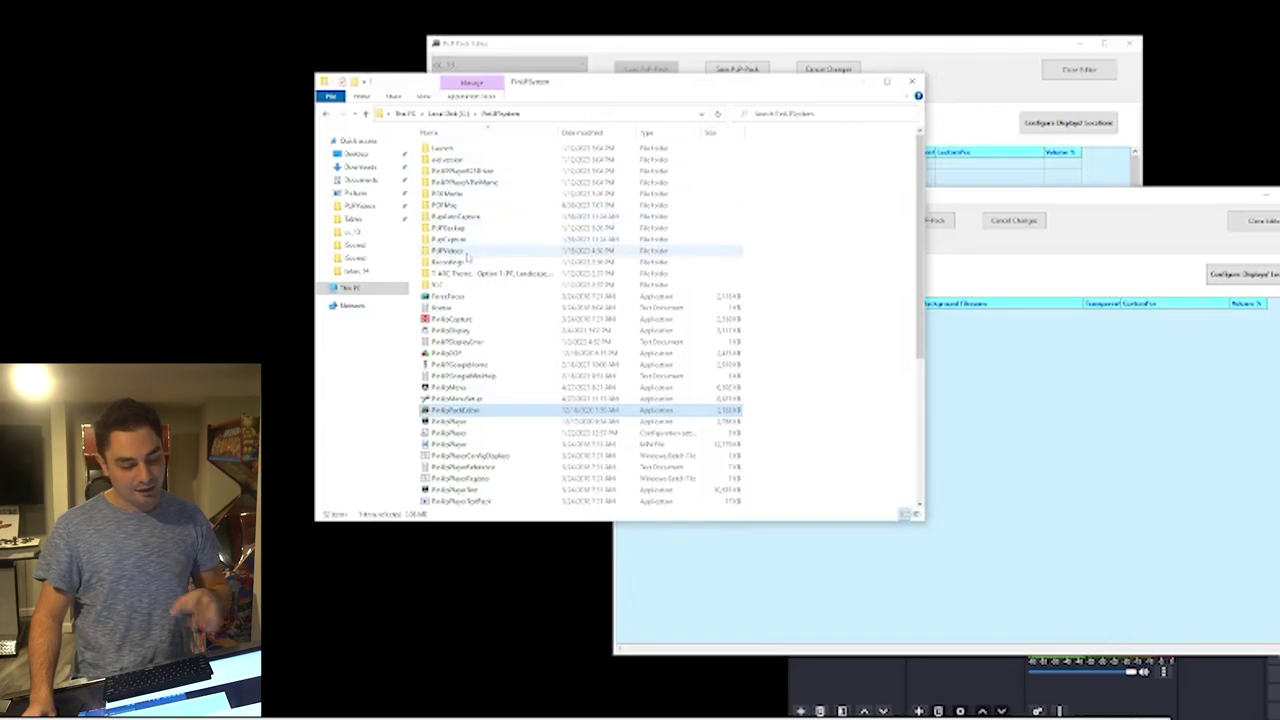
pyautogui.doubleClick(467, 252)
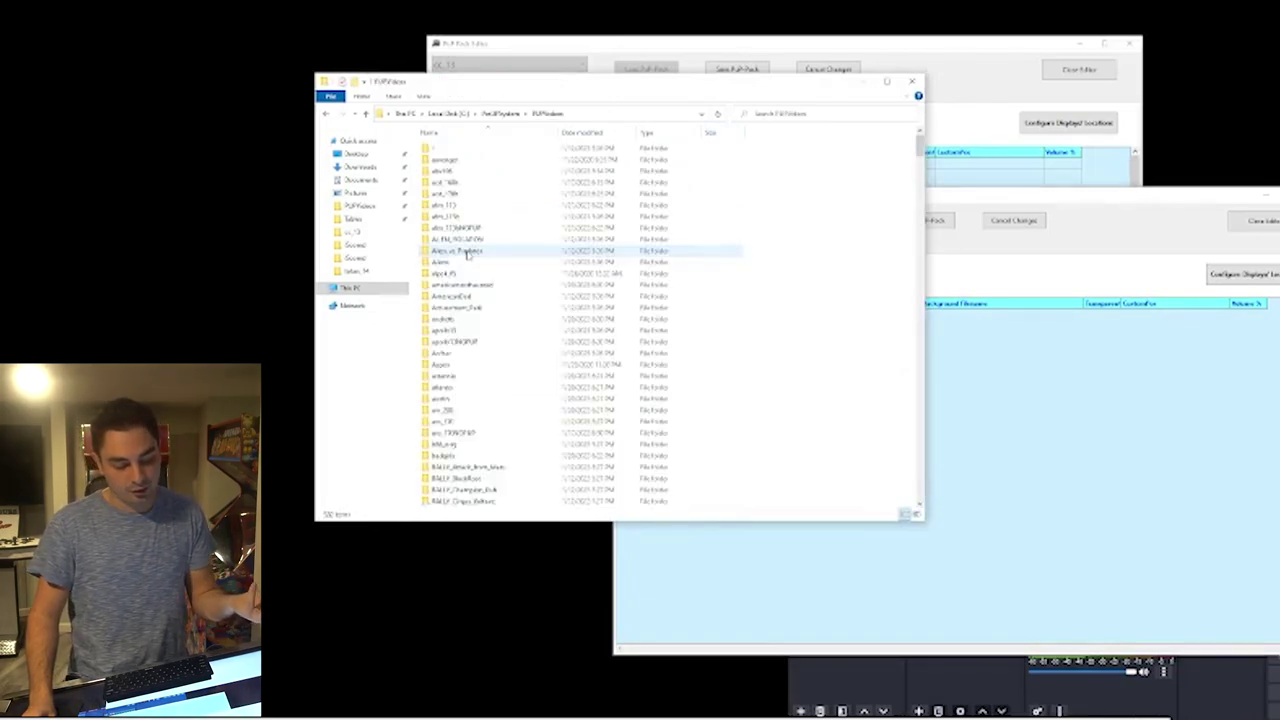
pyautogui.click(493, 207)
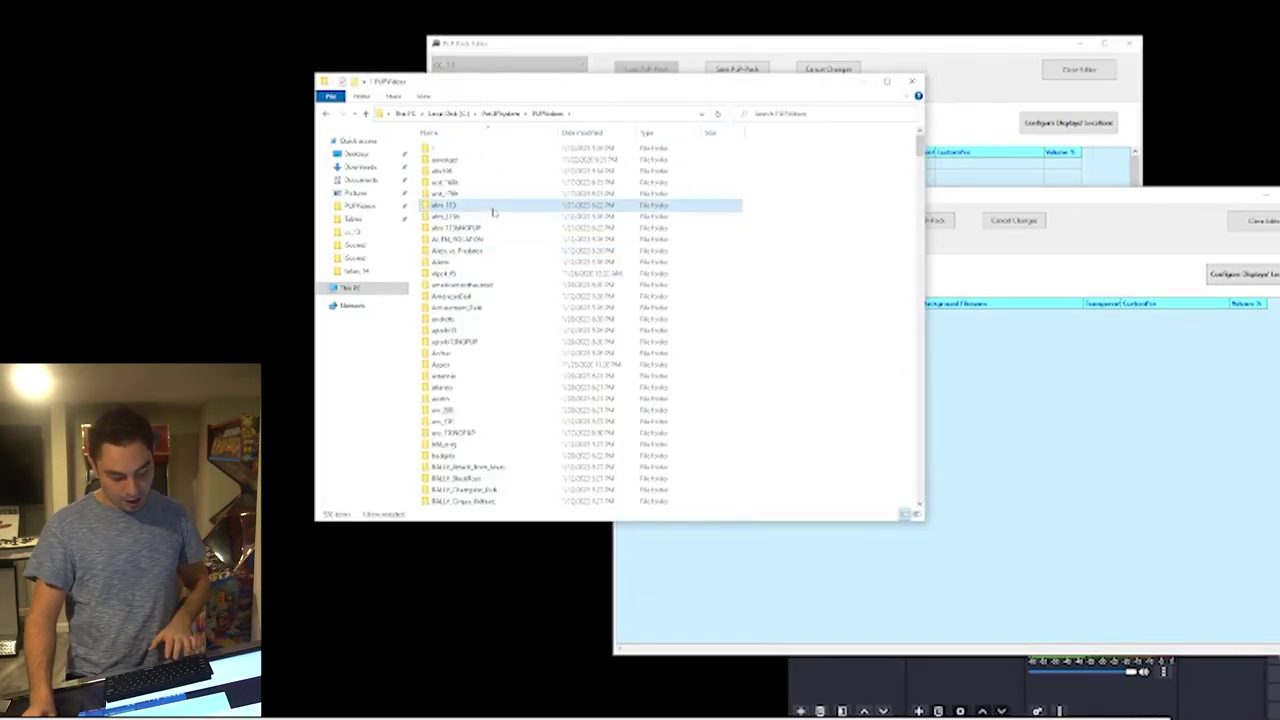
pyautogui.press('c')
pyautogui.doubleClick(447, 190)
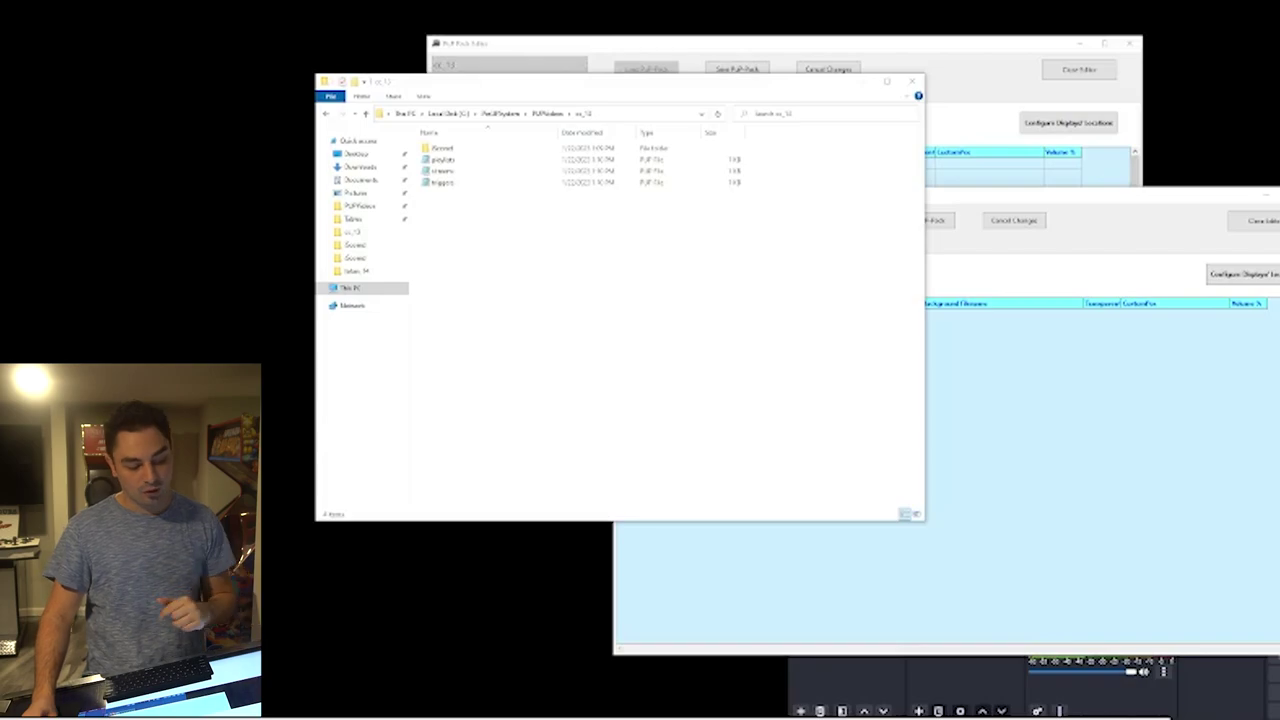
pyautogui.click(477, 360)
pyautogui.hotkey('ctrl', 'v')
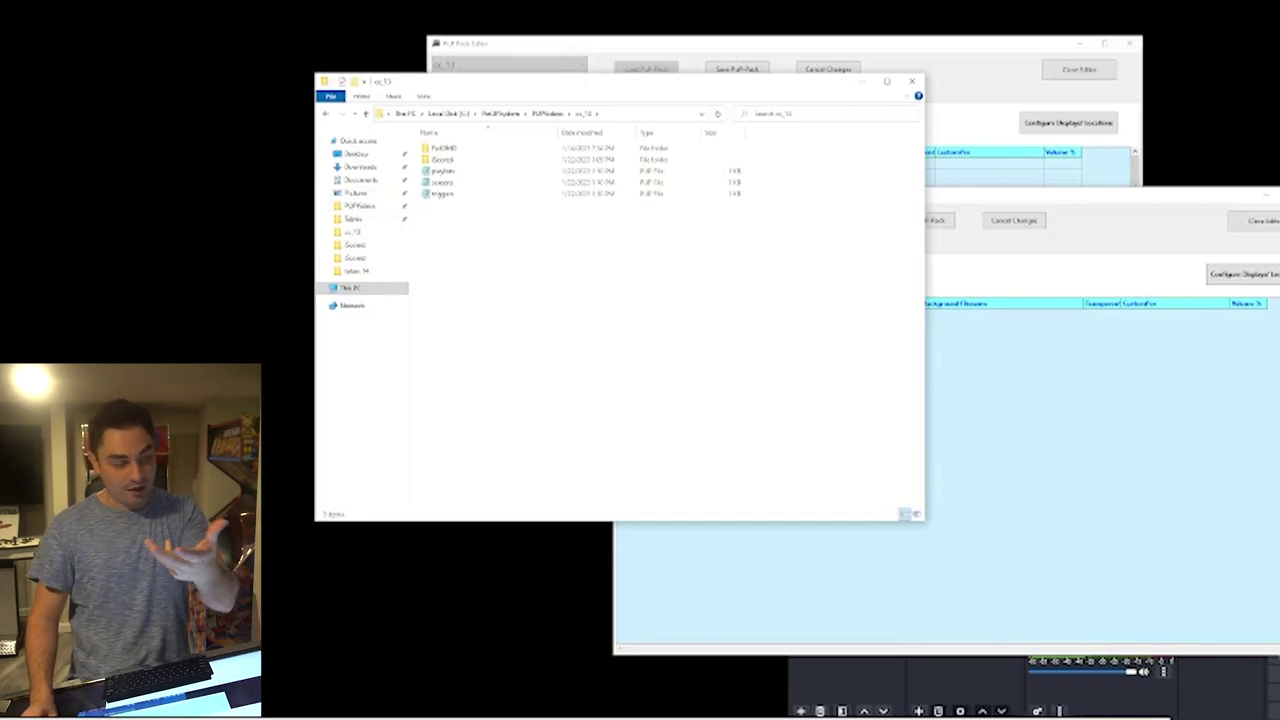
# Examine the contents of the FullDMD folder in the prepared cc_13 pack and in the cc_13 folder under PUPVideos.
pyautogui.hotkey('ctrl', 'n')
pyautogui.doubleClick(524, 193)
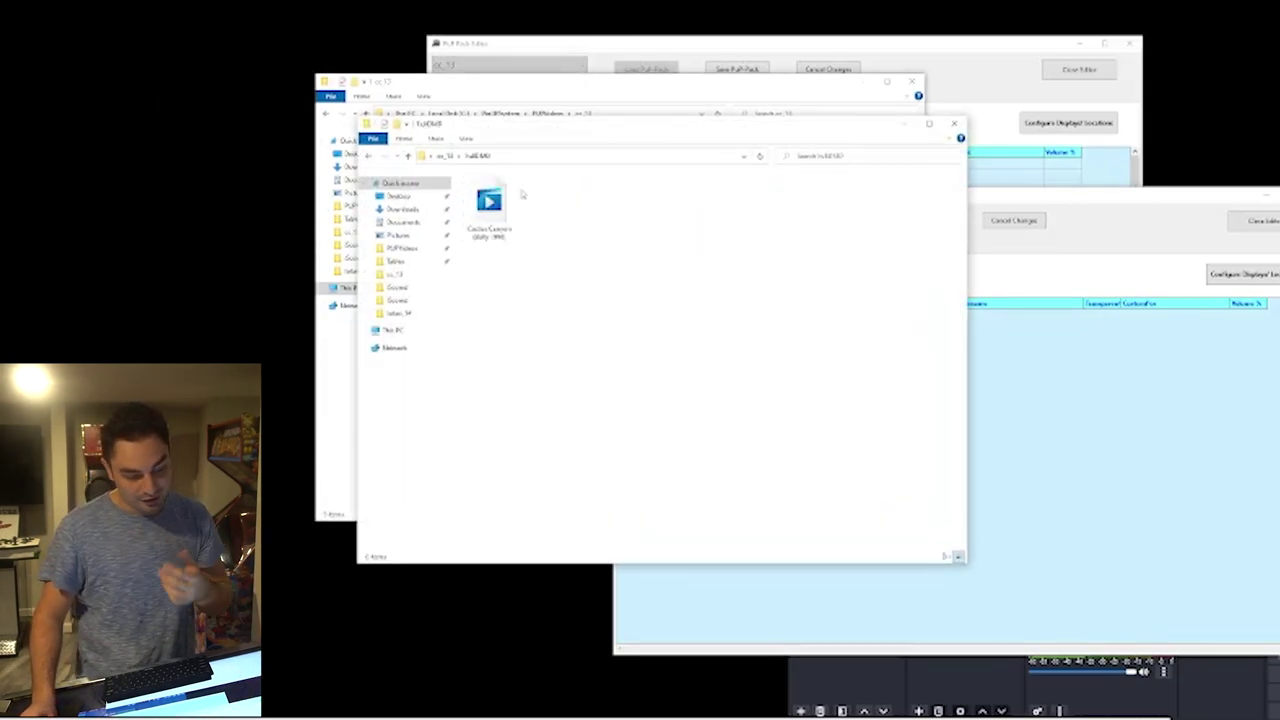
pyautogui.click(500, 212)
pyautogui.click(368, 157)
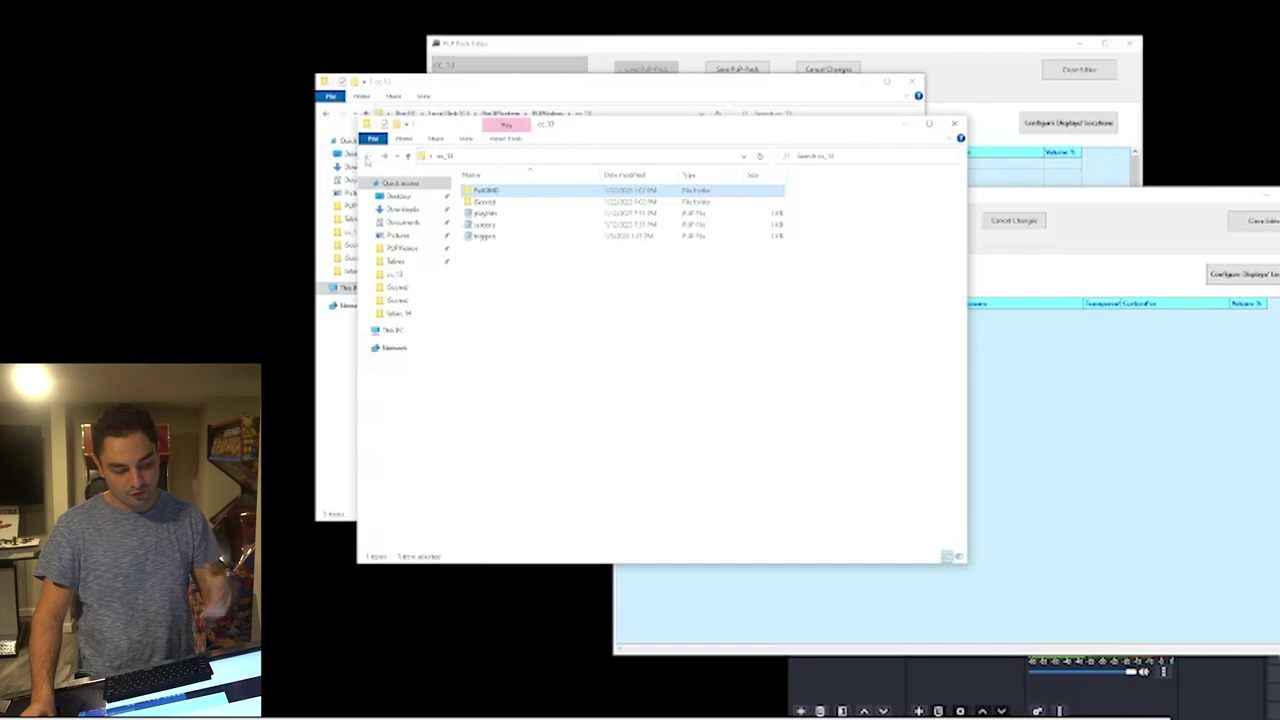
pyautogui.click(954, 124)
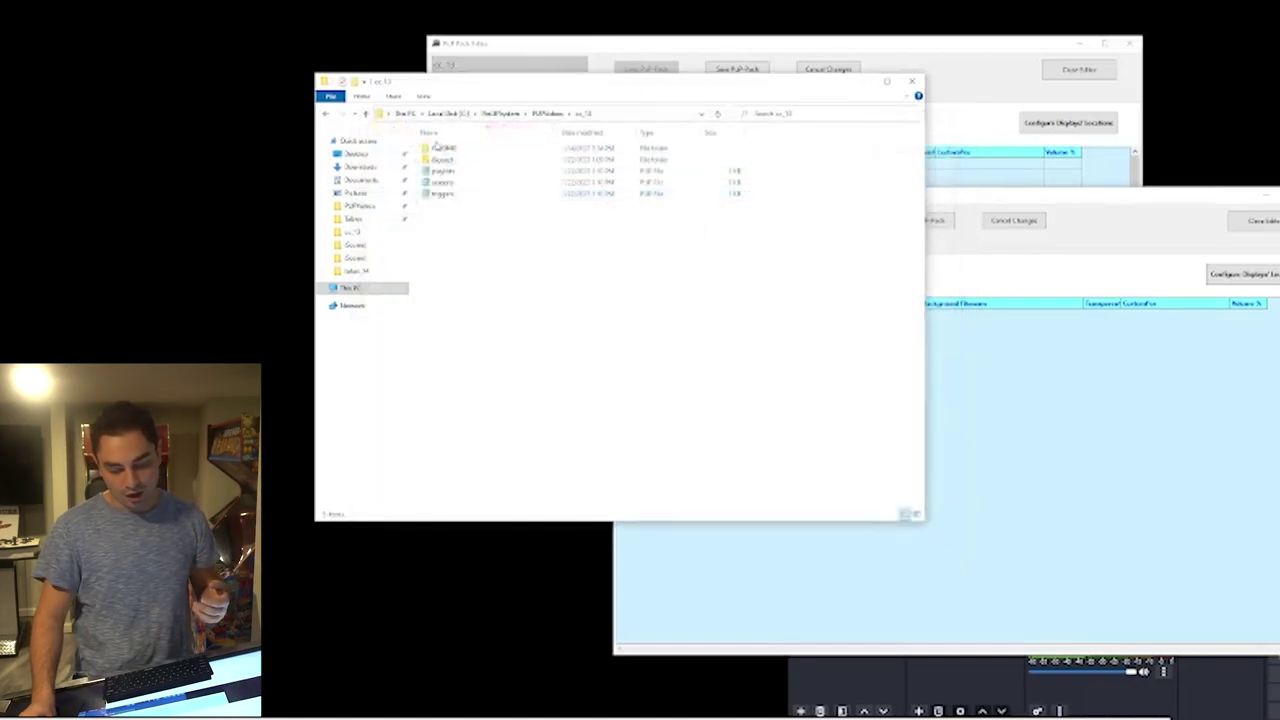
pyautogui.doubleClick(446, 148)
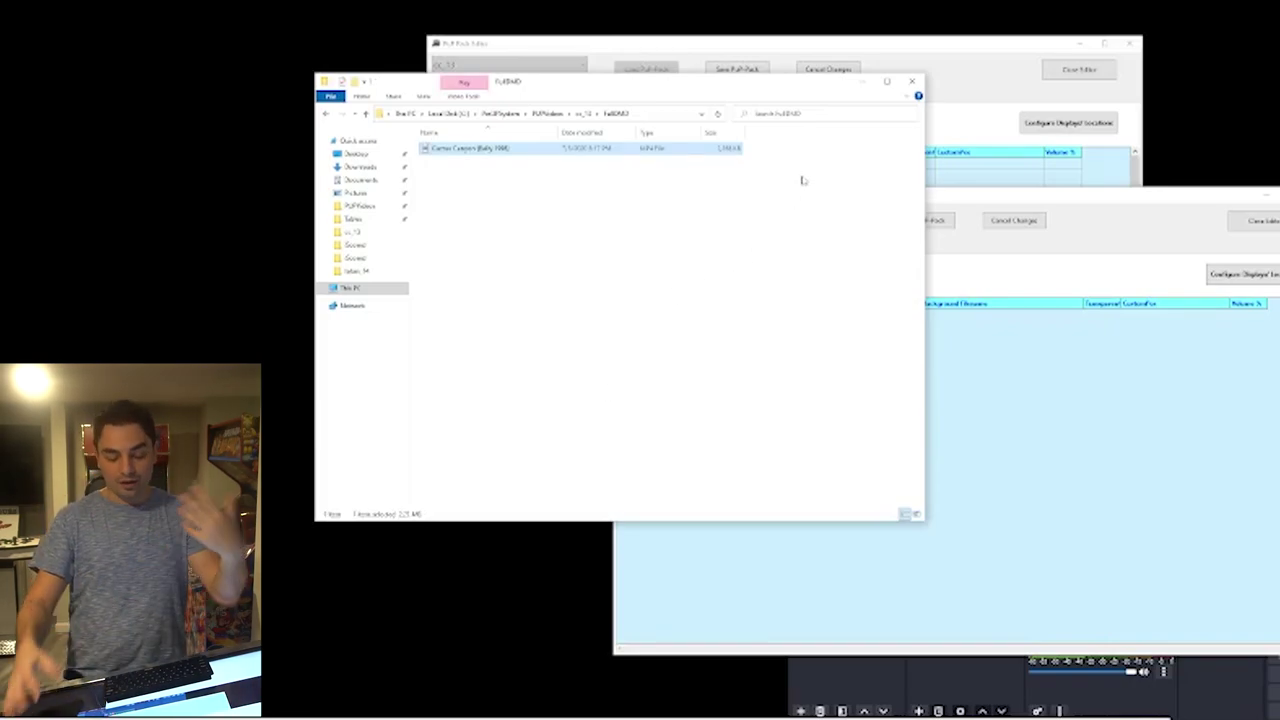
# Load cc_13 in the PuP-Pack Editor again and set the mode of screen 5 (Music2) to ForceBack.
pyautogui.click(853, 258)
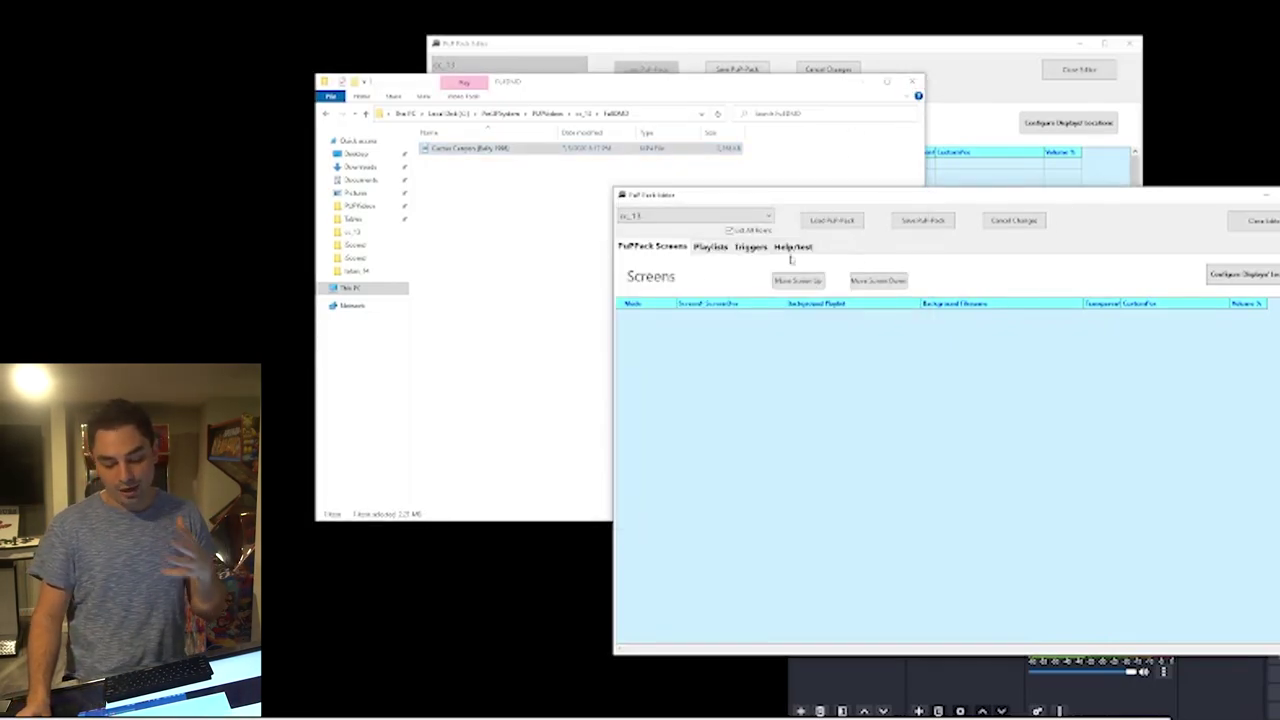
pyautogui.click(832, 220)
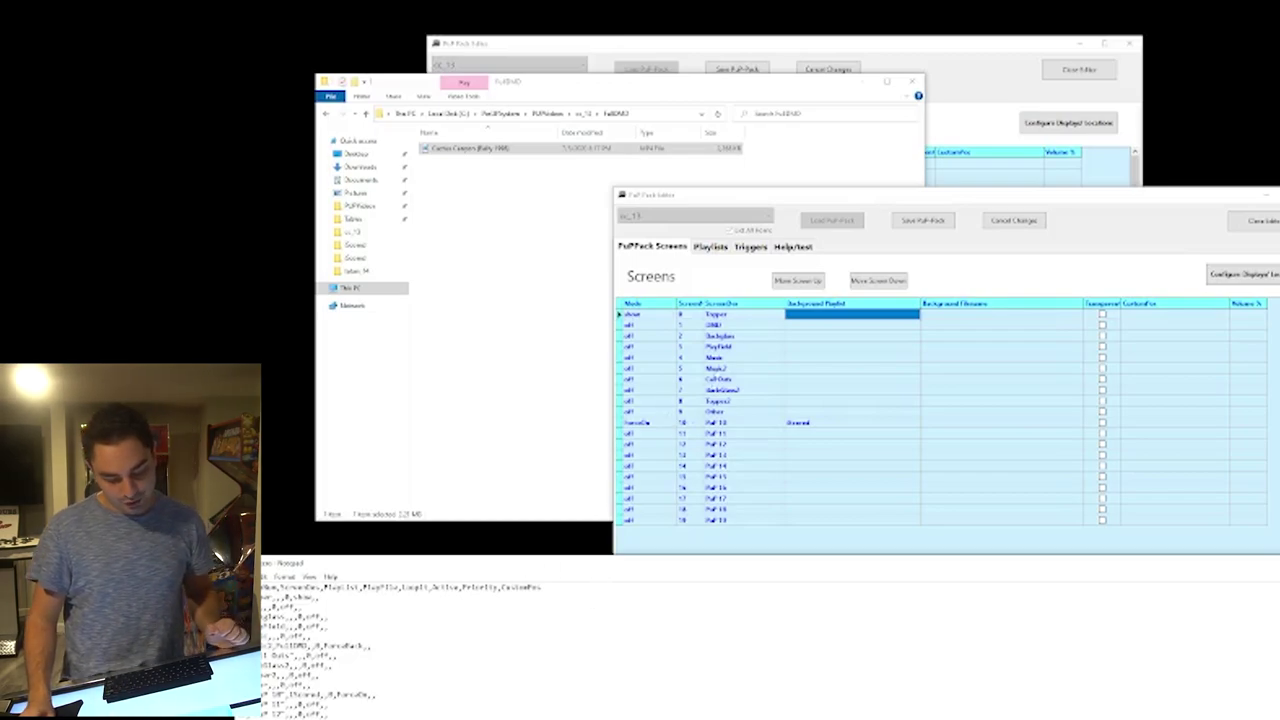
pyautogui.click(672, 370)
pyautogui.click(672, 370)
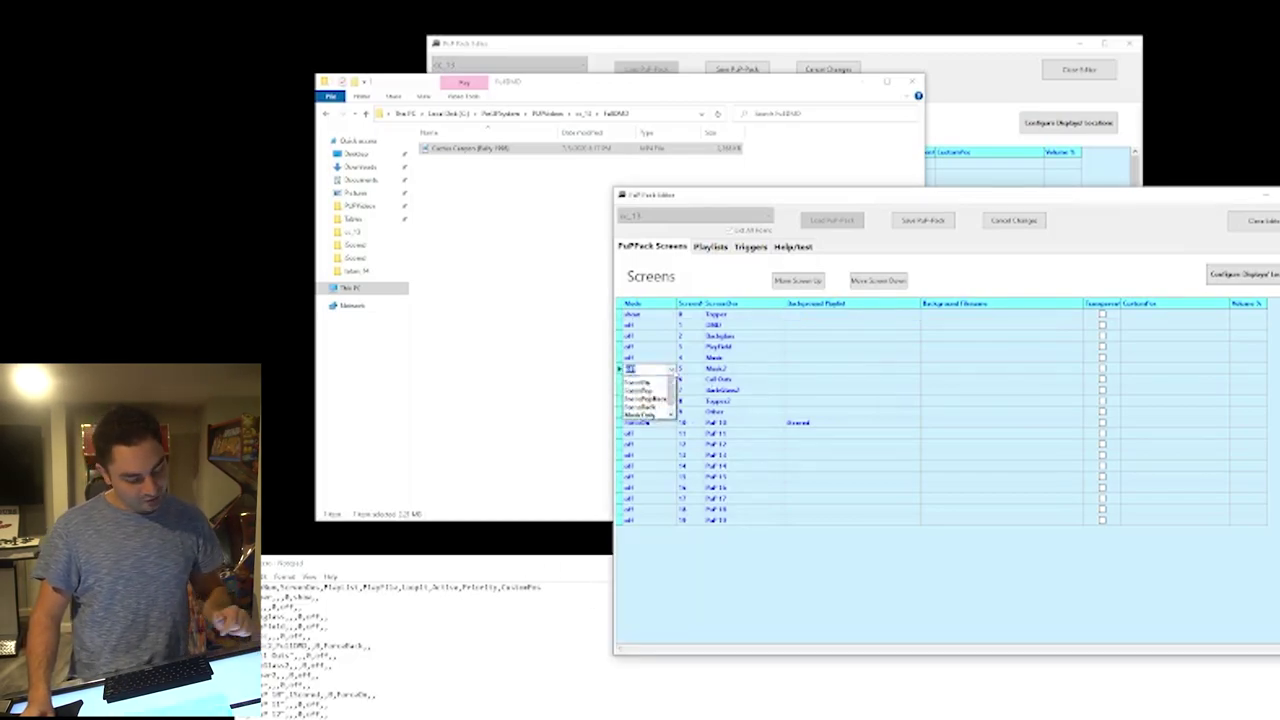
pyautogui.click(652, 422)
# Set the background playlist of screen 5 (Music2) to FullDMD and save the PuP-Pack.
pyautogui.click(818, 370)
pyautogui.click(830, 370)
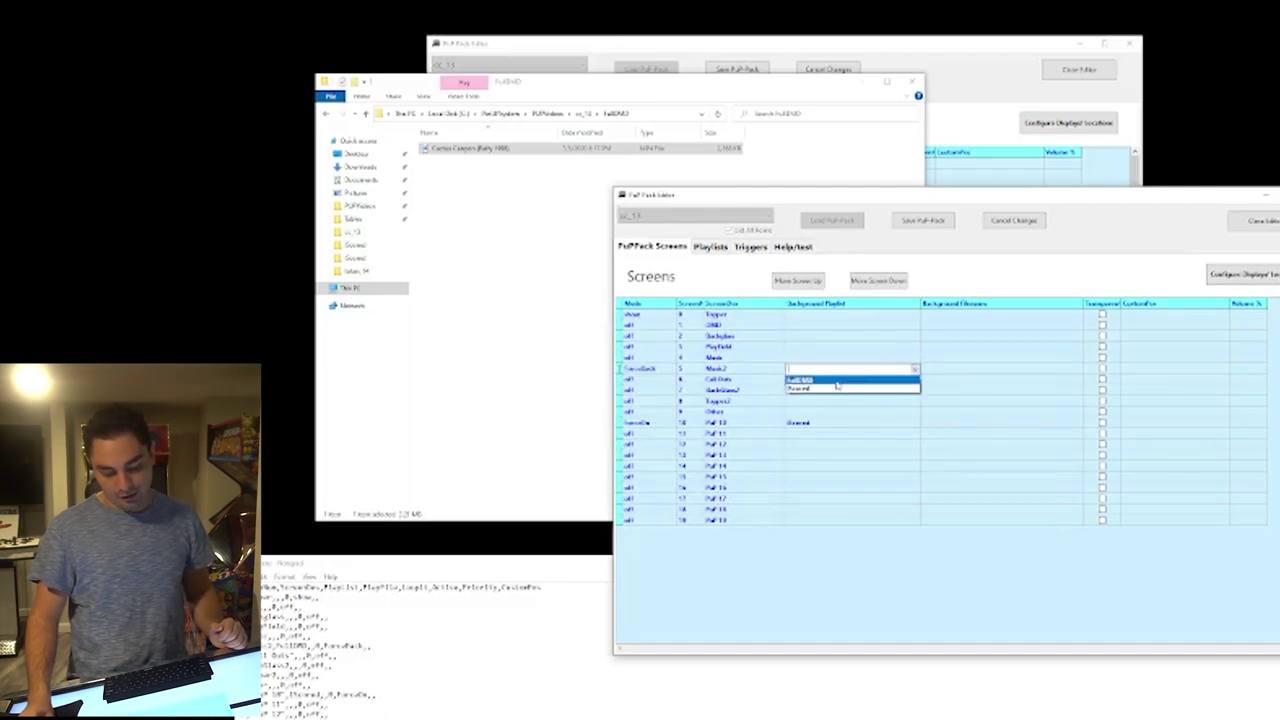
pyautogui.click(836, 381)
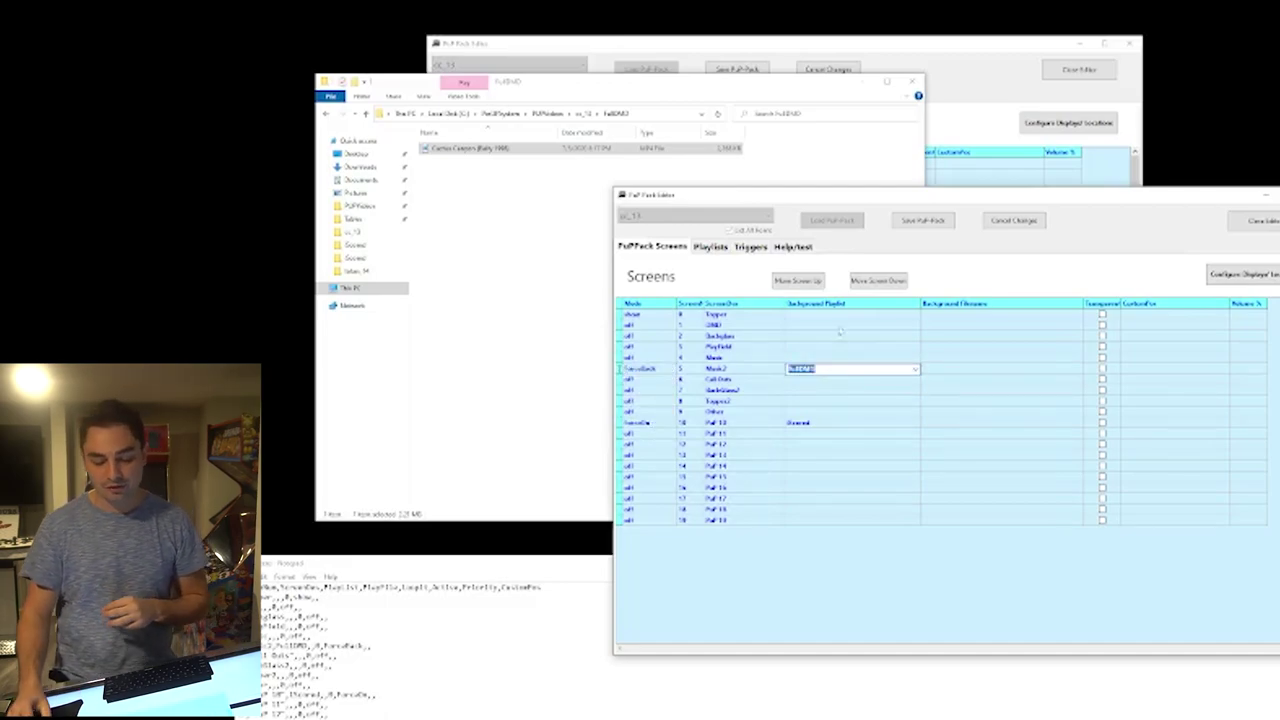
pyautogui.click(926, 222)
pyautogui.click(711, 364)
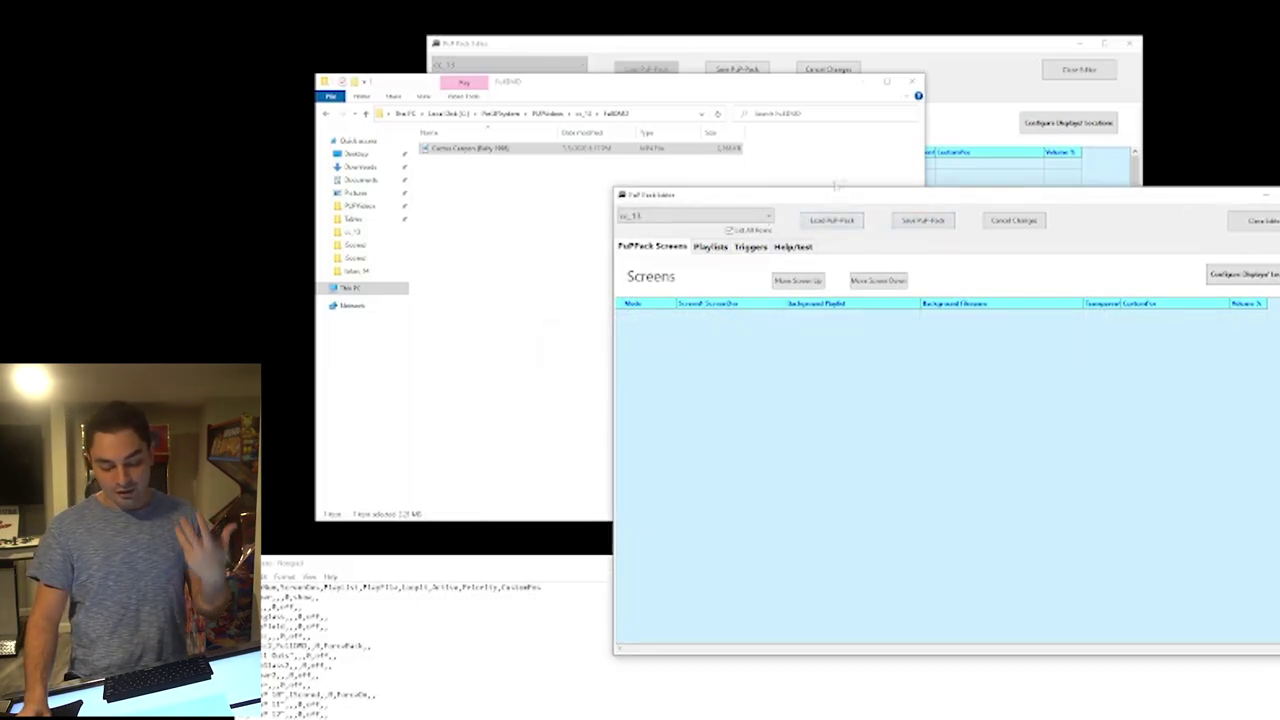
# Run the Cactus Canyon table from the Tables folder to check the QR code display, and quit the table.
pyautogui.moveTo(862, 200); pyautogui.dragTo(504, 153)
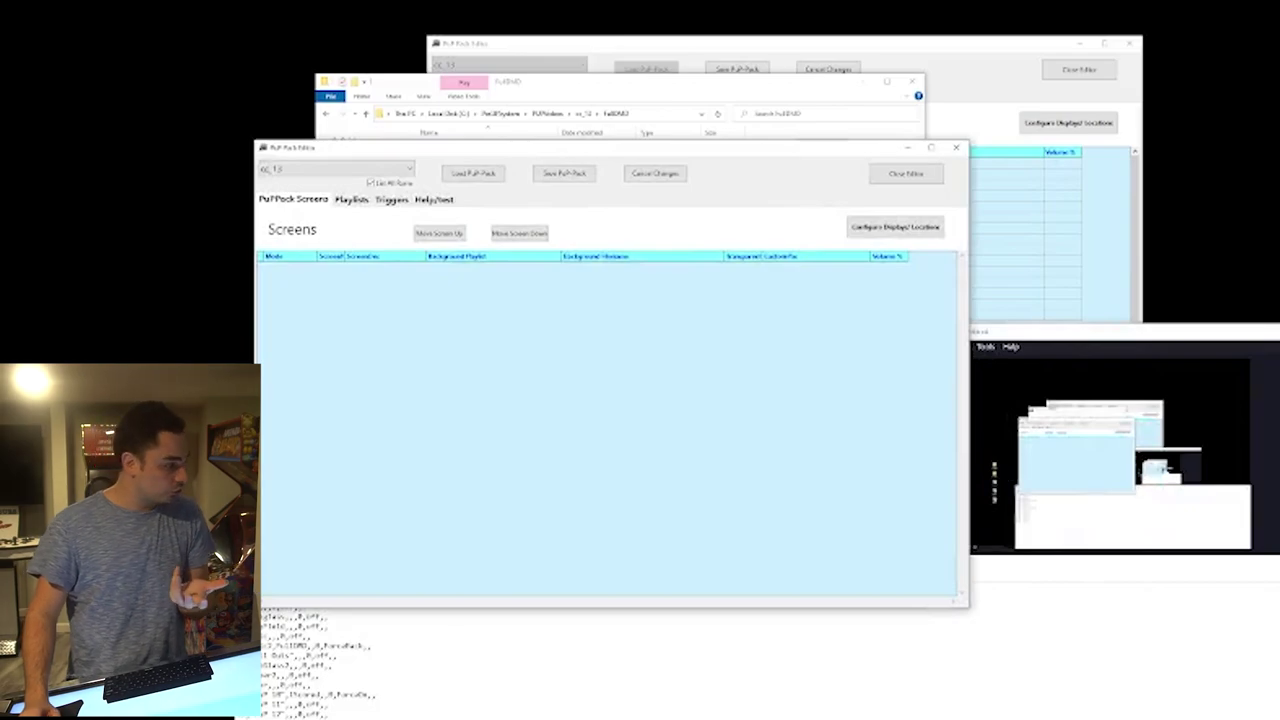
pyautogui.hotkey('alt', 'Tab')
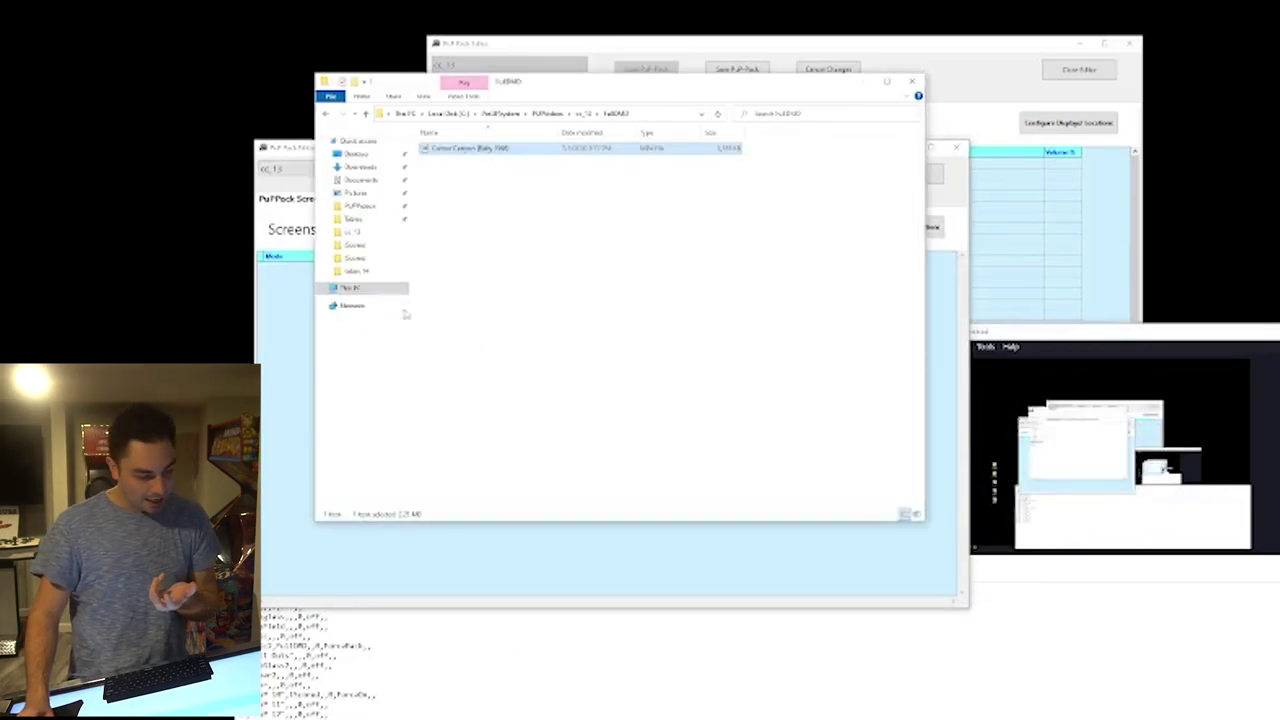
pyautogui.click(360, 219)
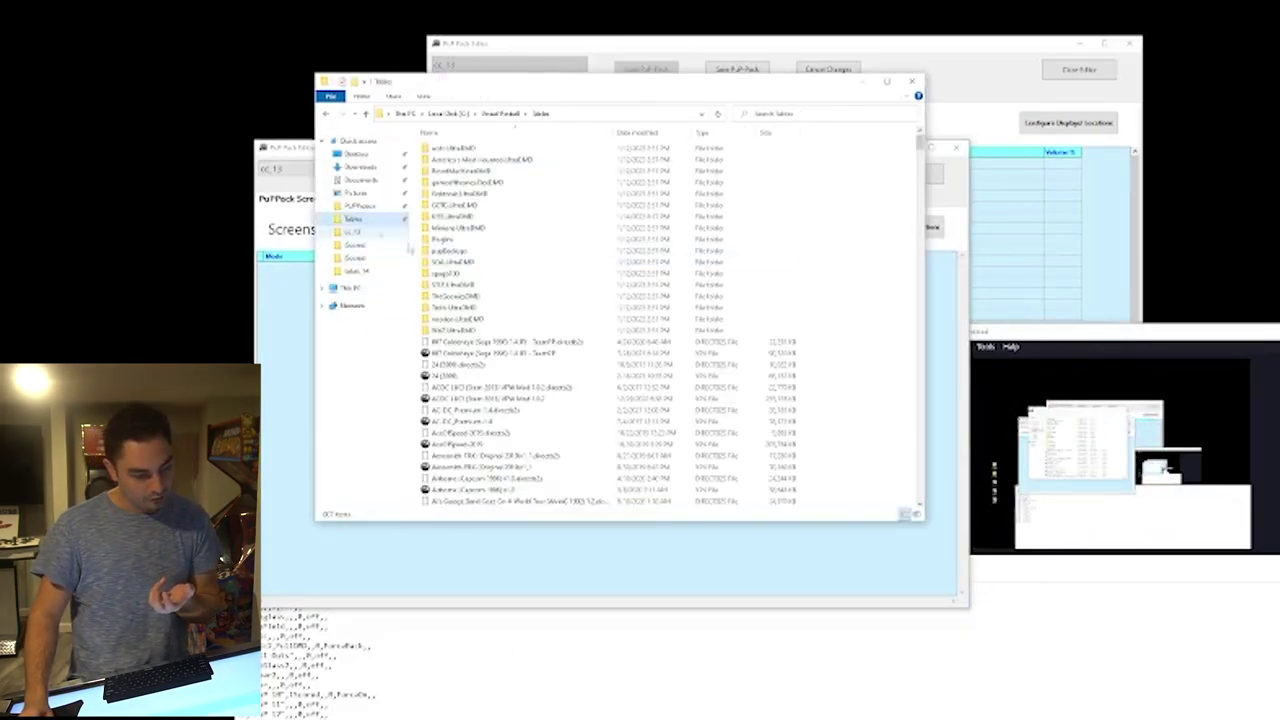
pyautogui.write('car')
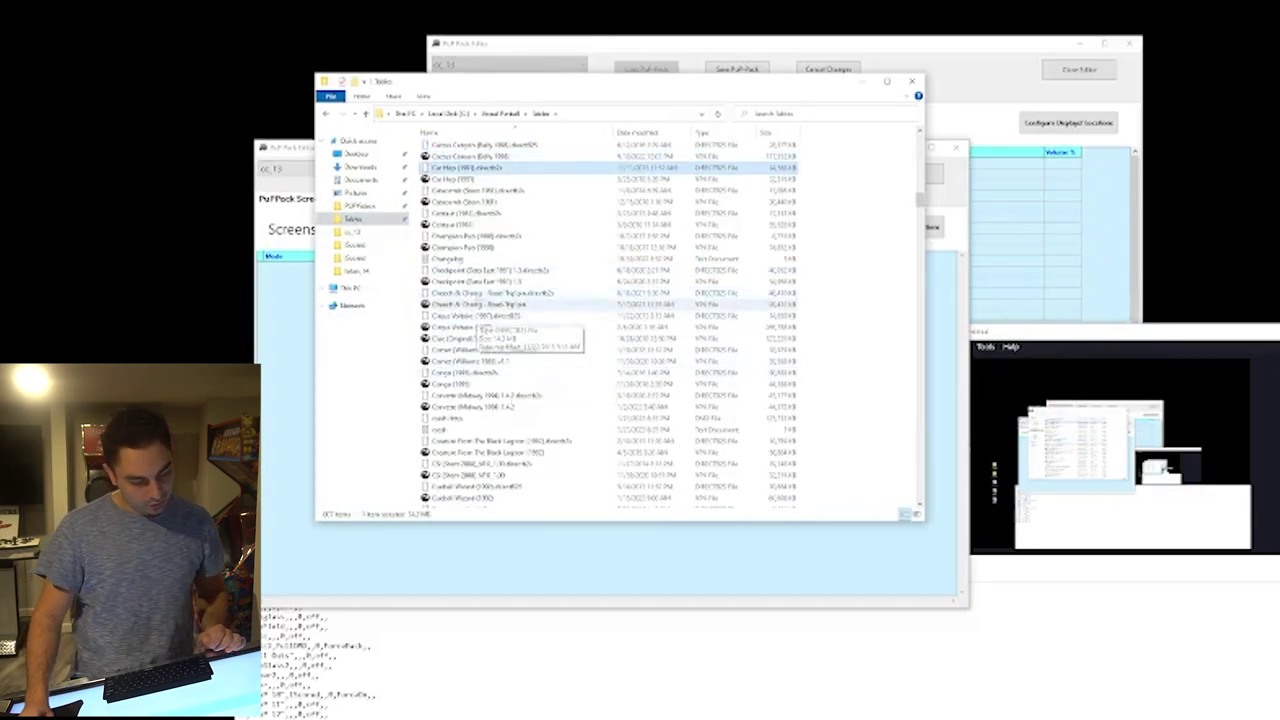
pyautogui.click(468, 156)
pyautogui.moveTo(1093, 343); pyautogui.dragTo(723, 69)
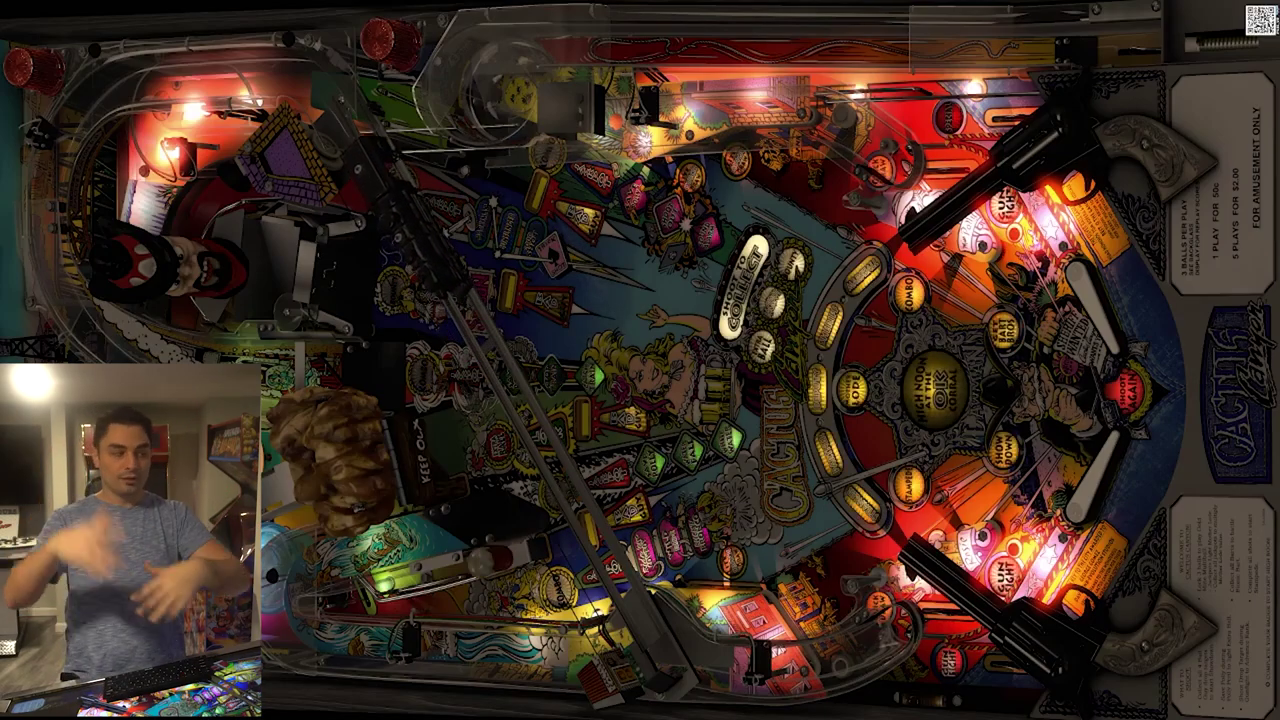
pyautogui.press('Escape')
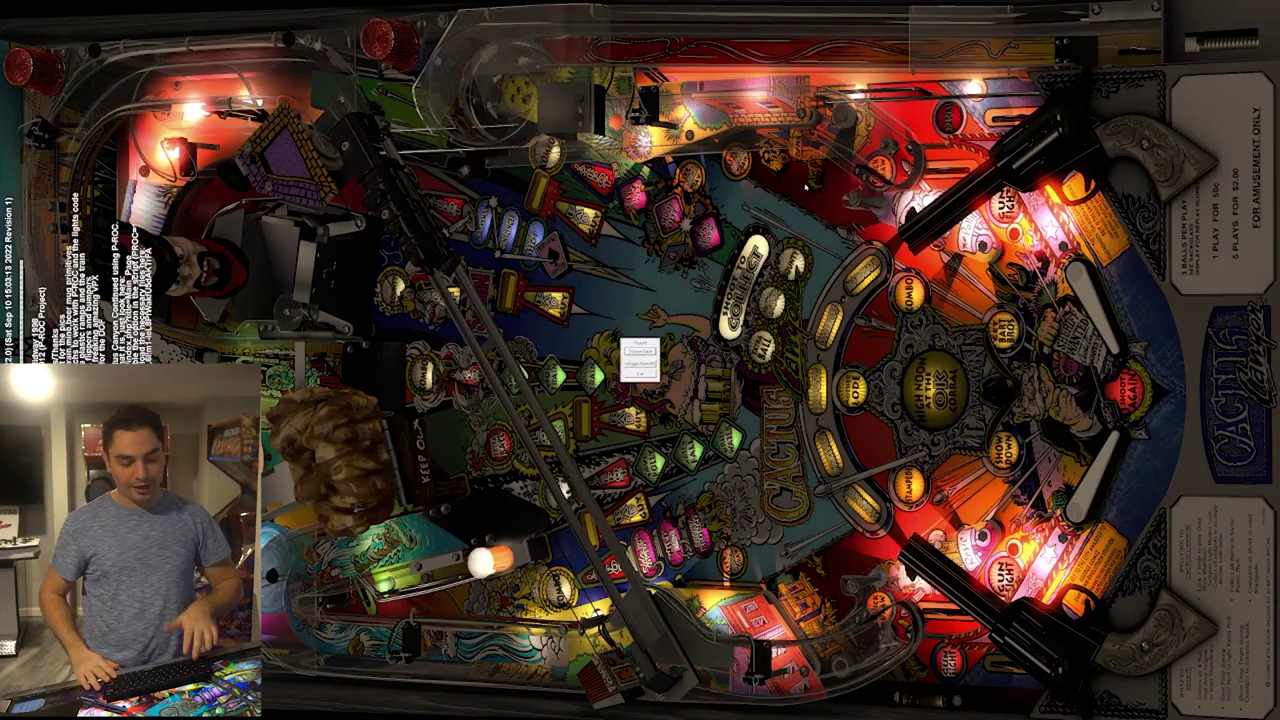
pyautogui.press('q')
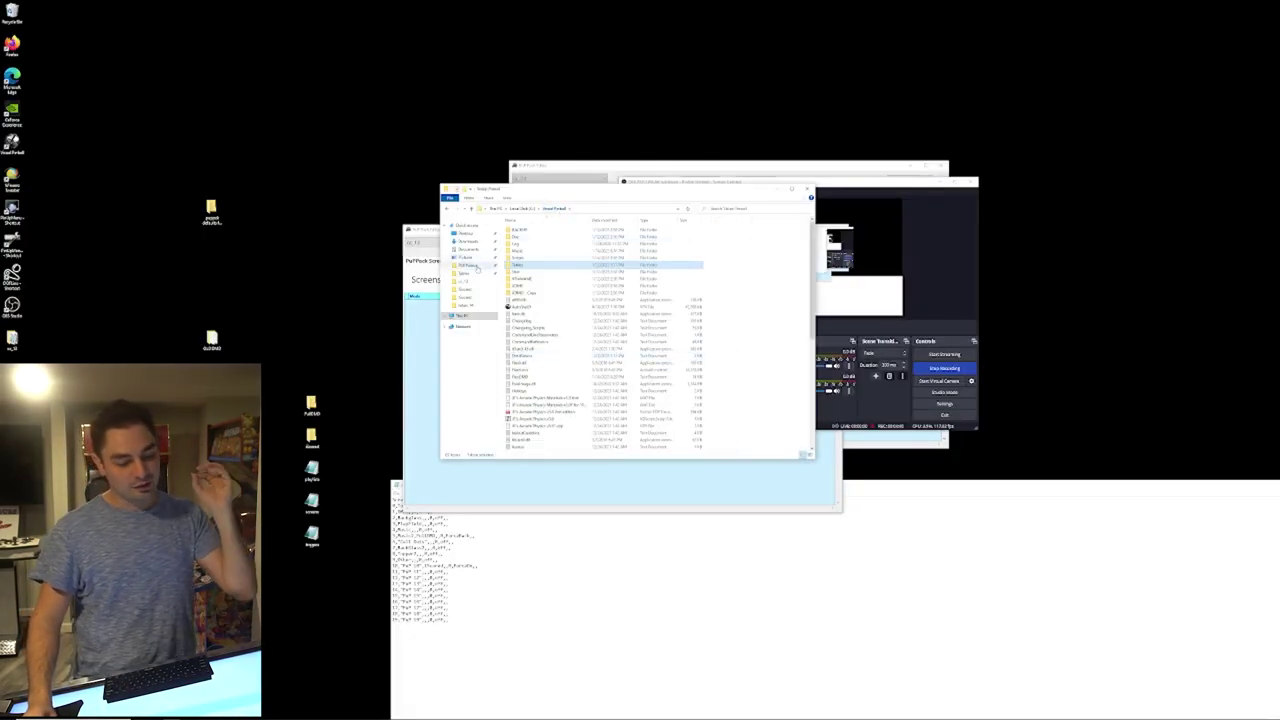
# Copy all files and folders of the cc_13 pack from PUPVideos to the desktop, replacing the existing files there.
pyautogui.click(476, 266)
pyautogui.scroll(-3, 561, 321)
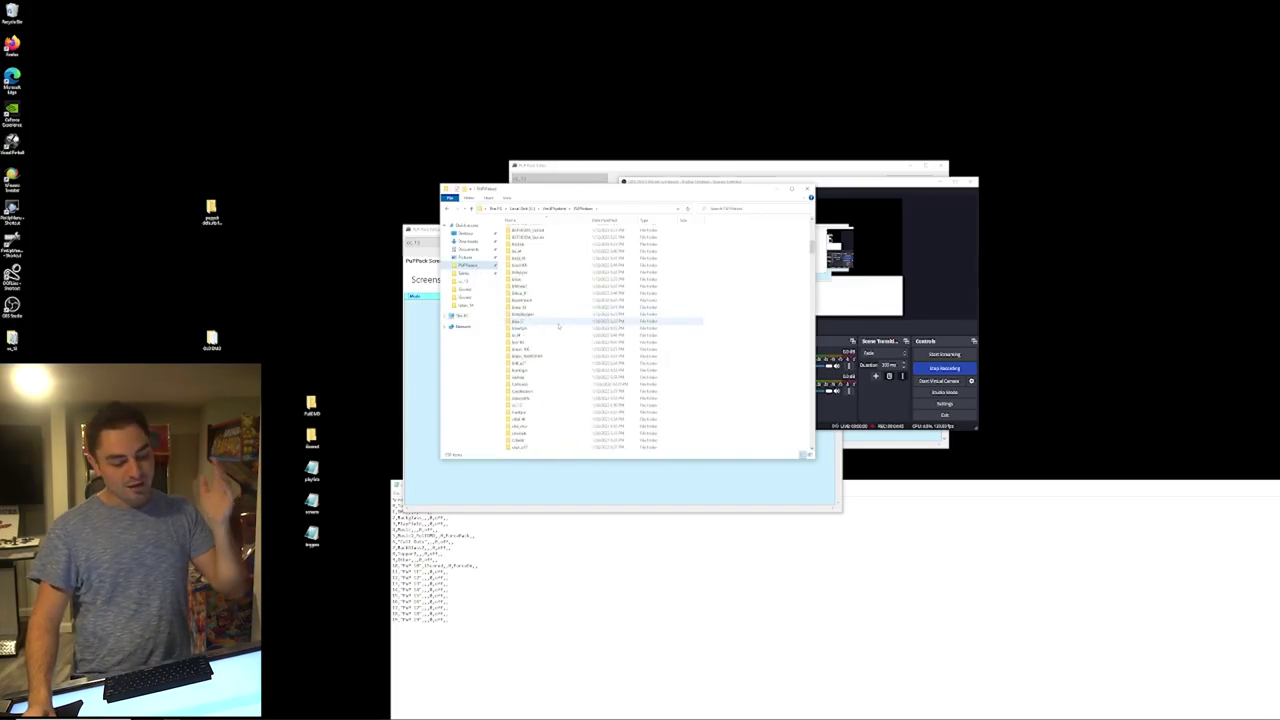
pyautogui.doubleClick(525, 405)
pyautogui.moveTo(569, 343); pyautogui.dragTo(506, 222)
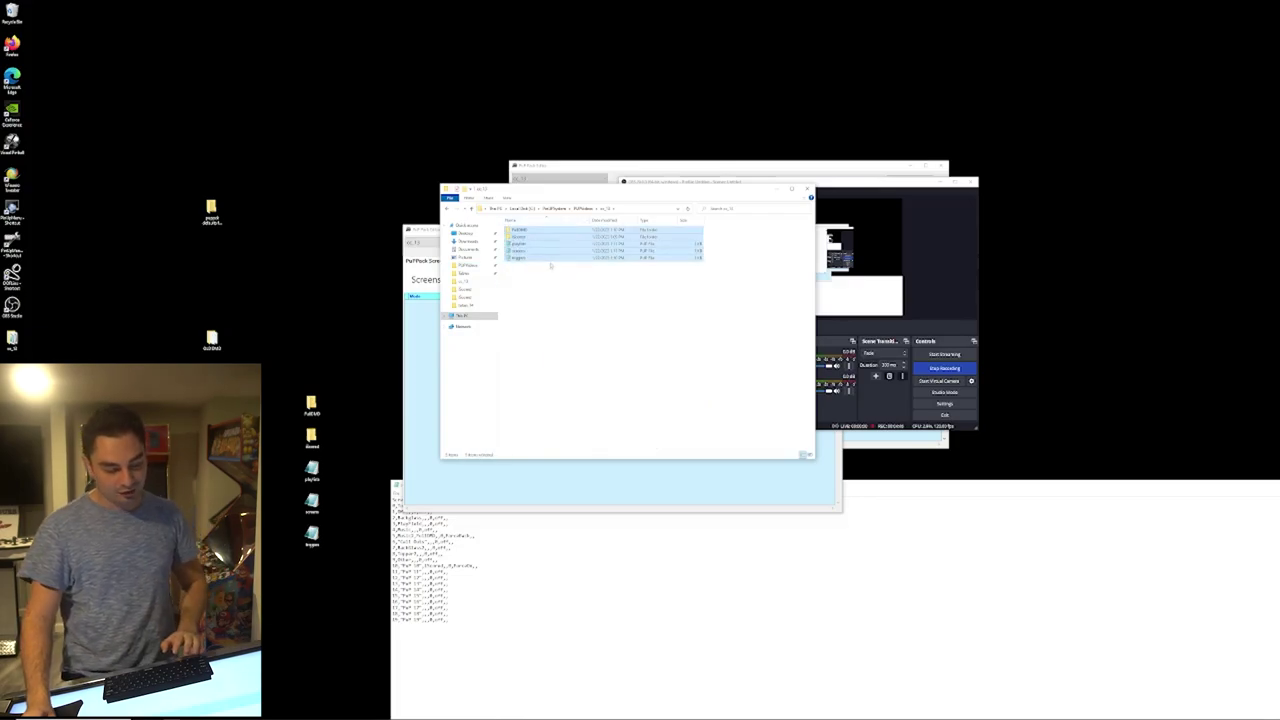
pyautogui.hotkey('ctrl', 'c')
pyautogui.click(265, 484)
pyautogui.hotkey('ctrl', 'v')
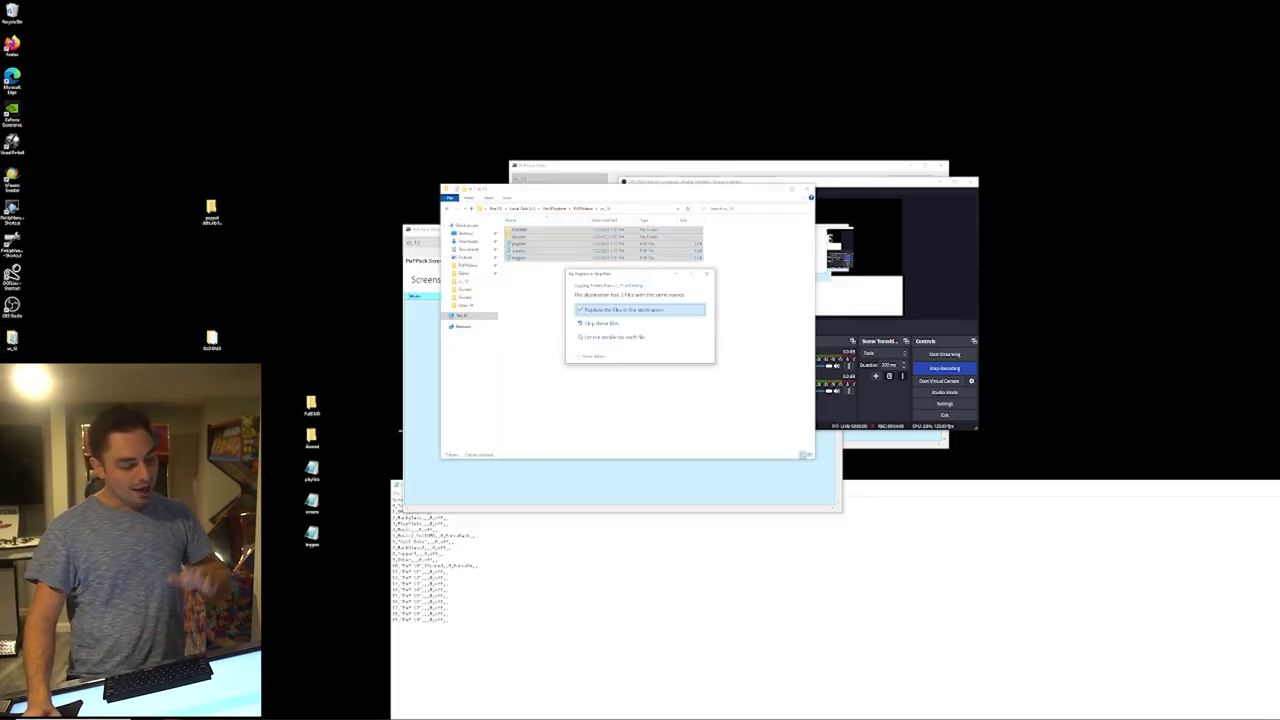
pyautogui.click(687, 313)
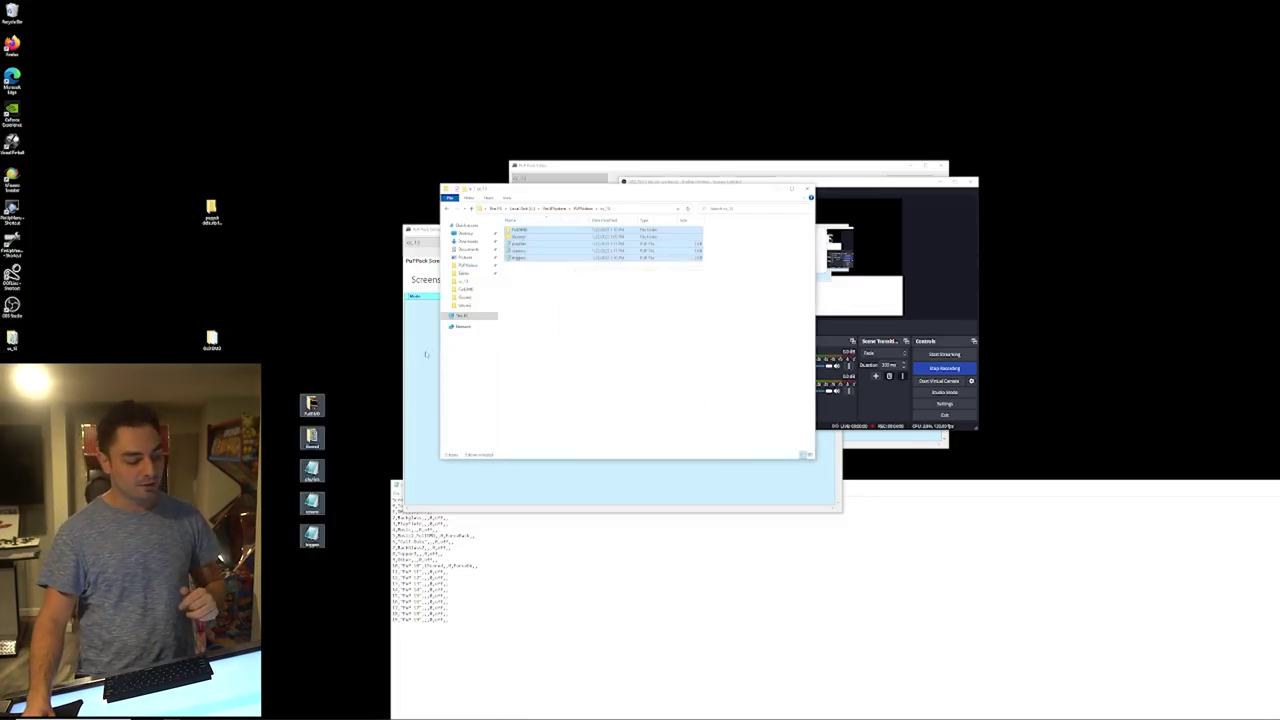
pyautogui.moveTo(262, 413)
pyautogui.mouseDown()
pyautogui.moveTo(360, 586)
pyautogui.moveTo(352, 516)
pyautogui.moveTo(270, 420)
pyautogui.mouseUp()
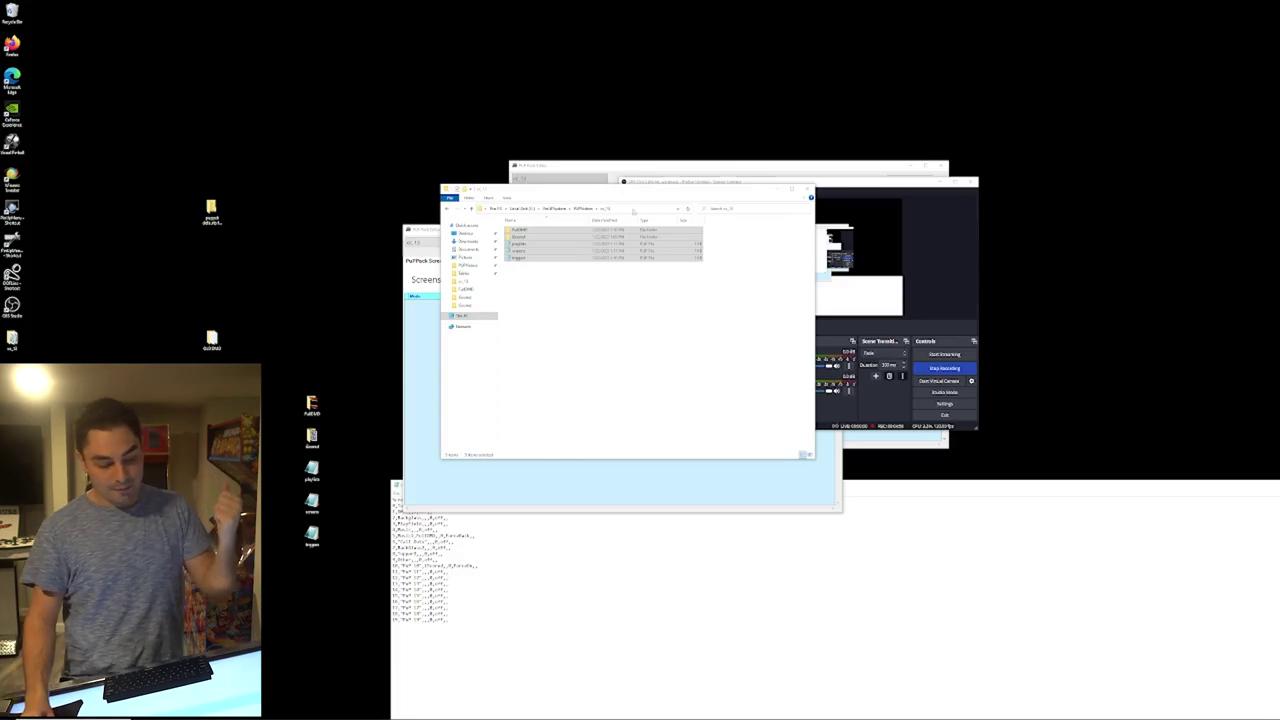
# Return to the PUPVideos folder and select another table's PuP-Pack folder further down the list.
pyautogui.click(584, 208)
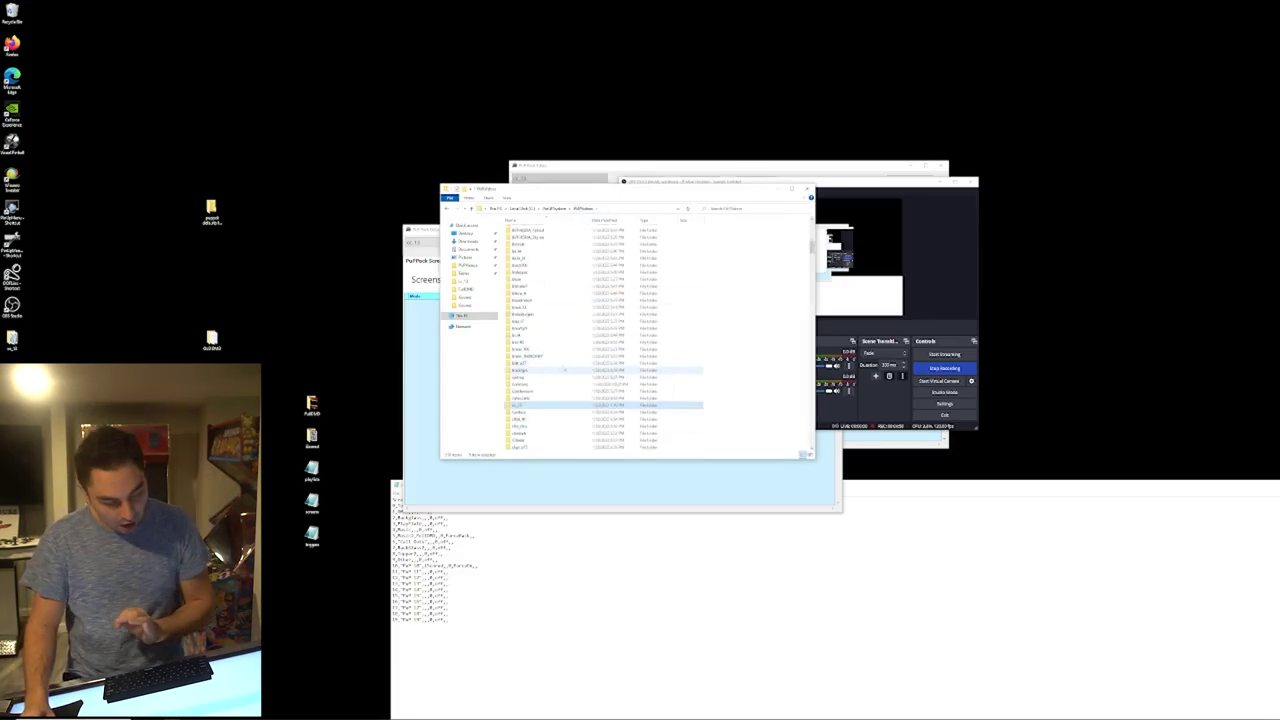
pyautogui.scroll(-1, 548, 402)
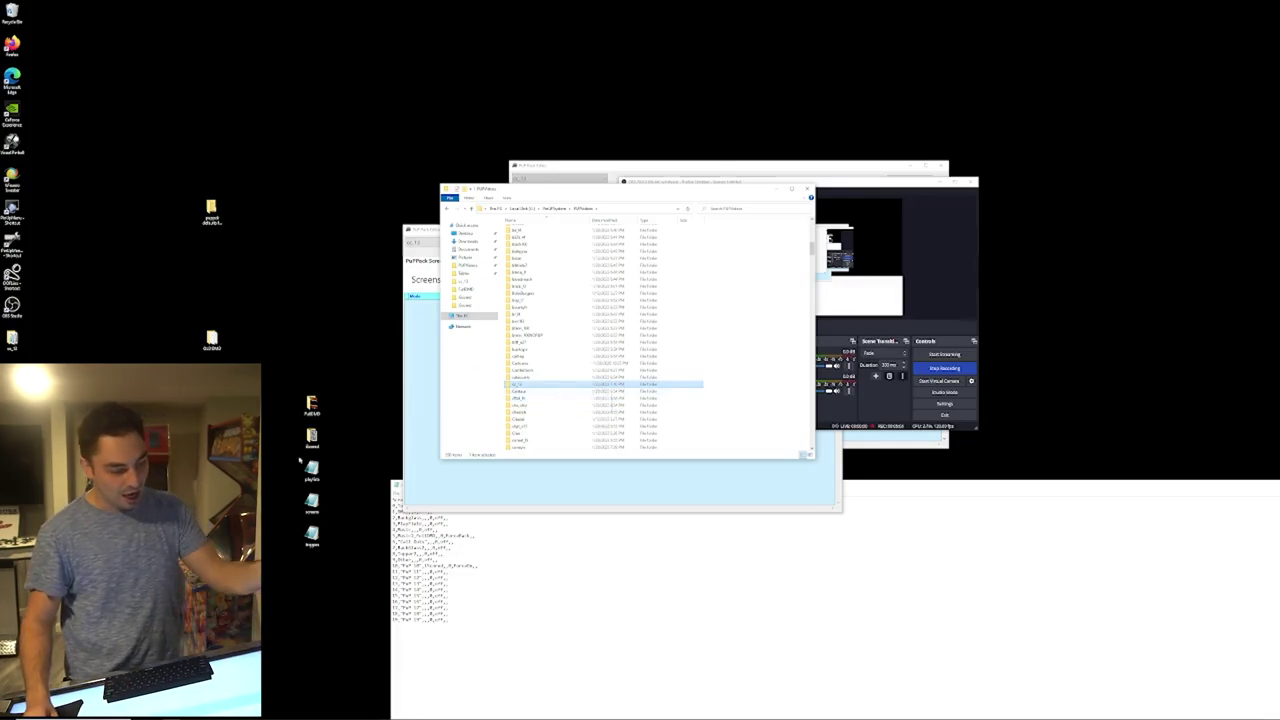
pyautogui.scroll(-4, 585, 385)
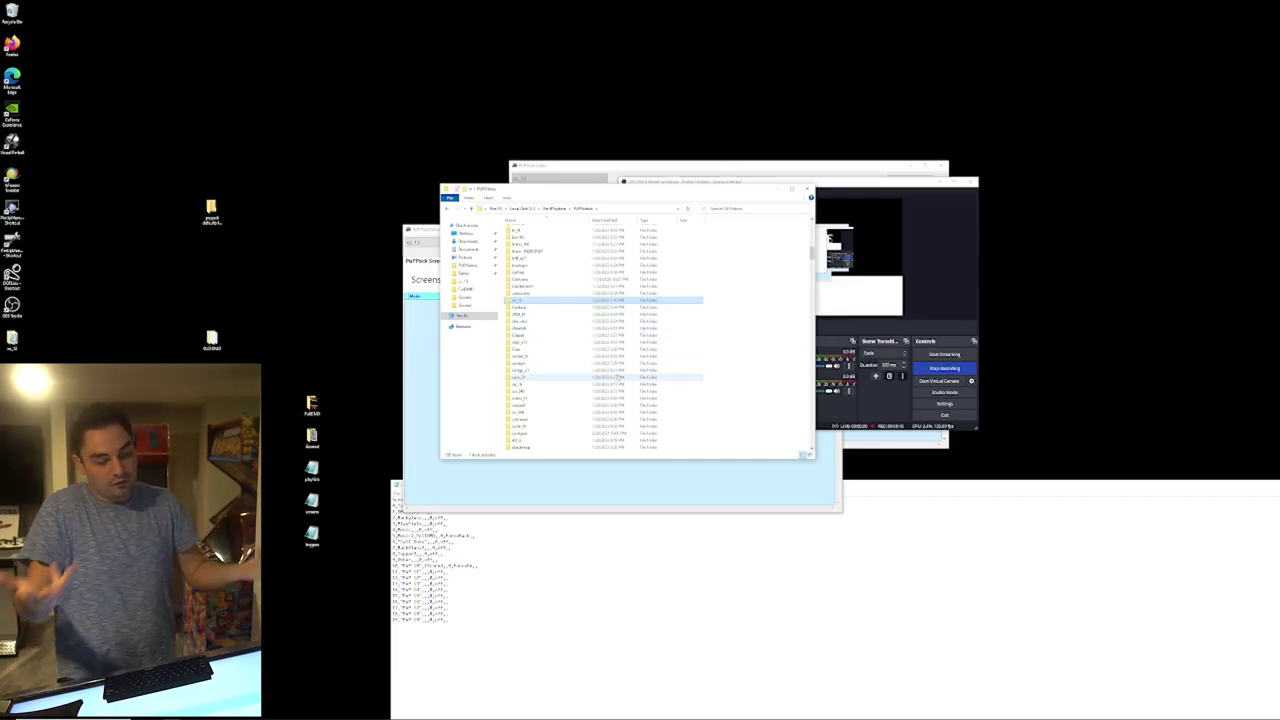
pyautogui.scroll(-2, 597, 384)
pyautogui.scroll(-5, 593, 390)
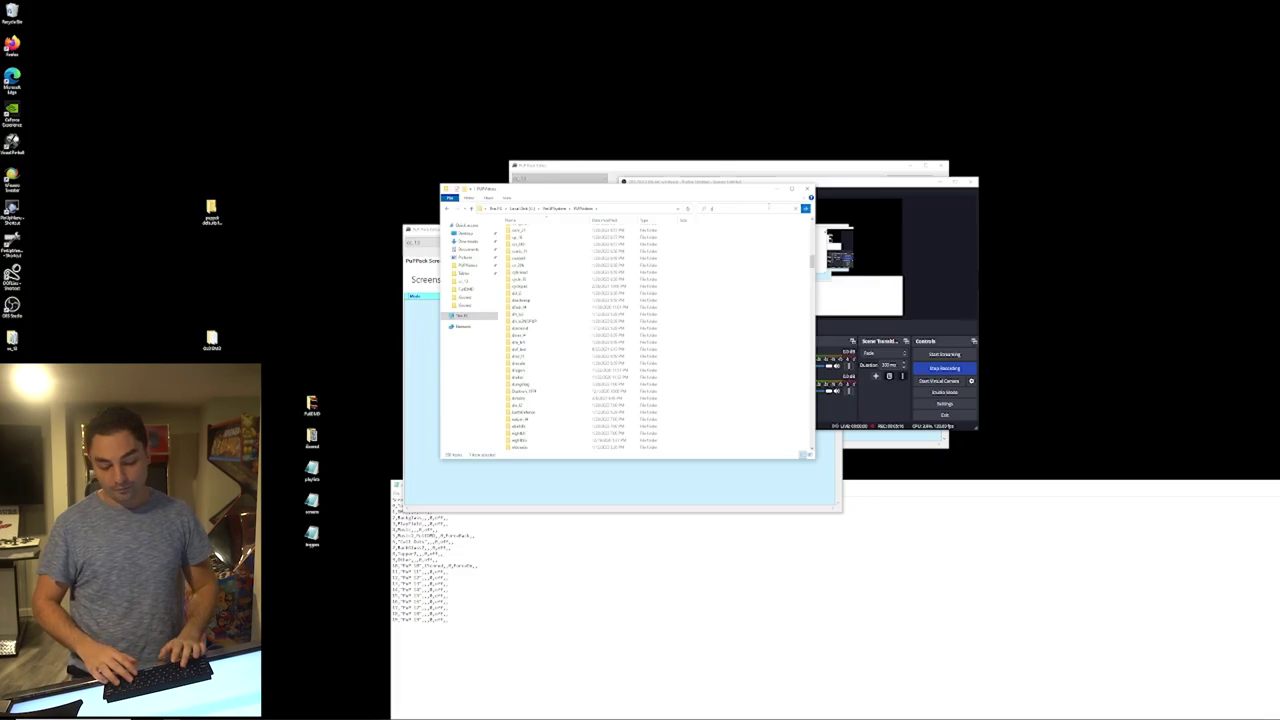
pyautogui.scroll(-5, 674, 300)
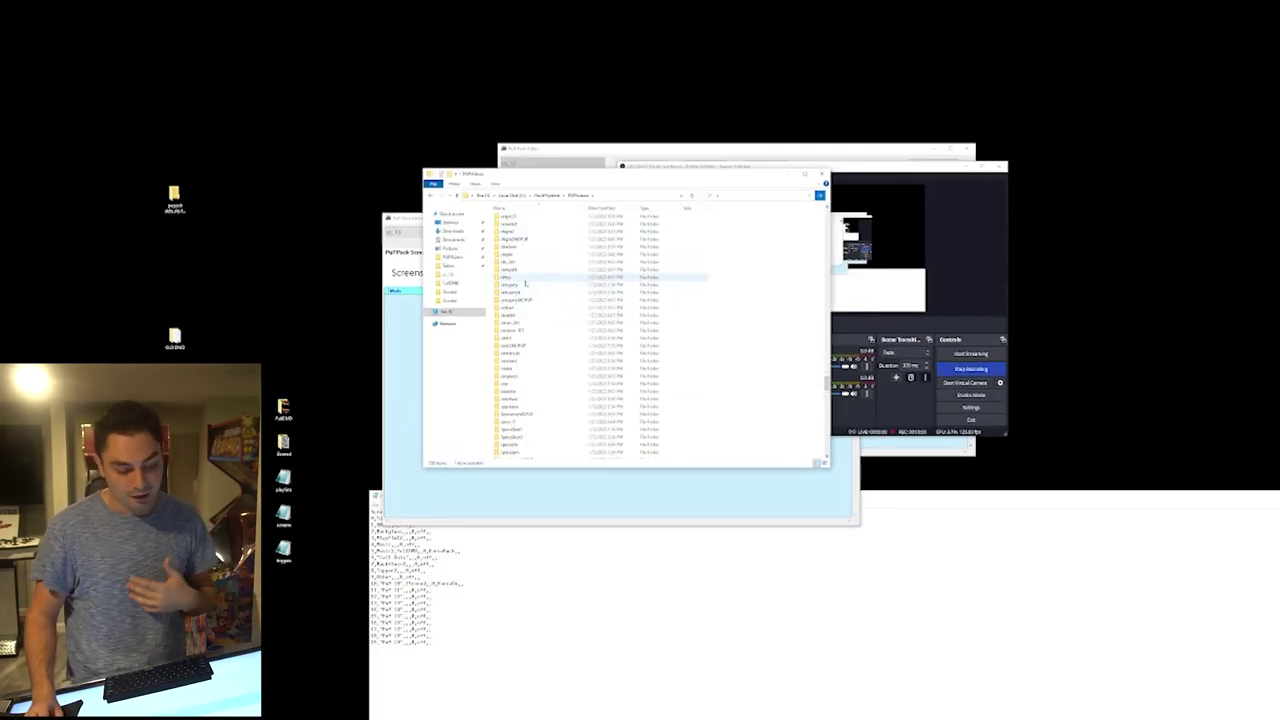
pyautogui.click(521, 285)
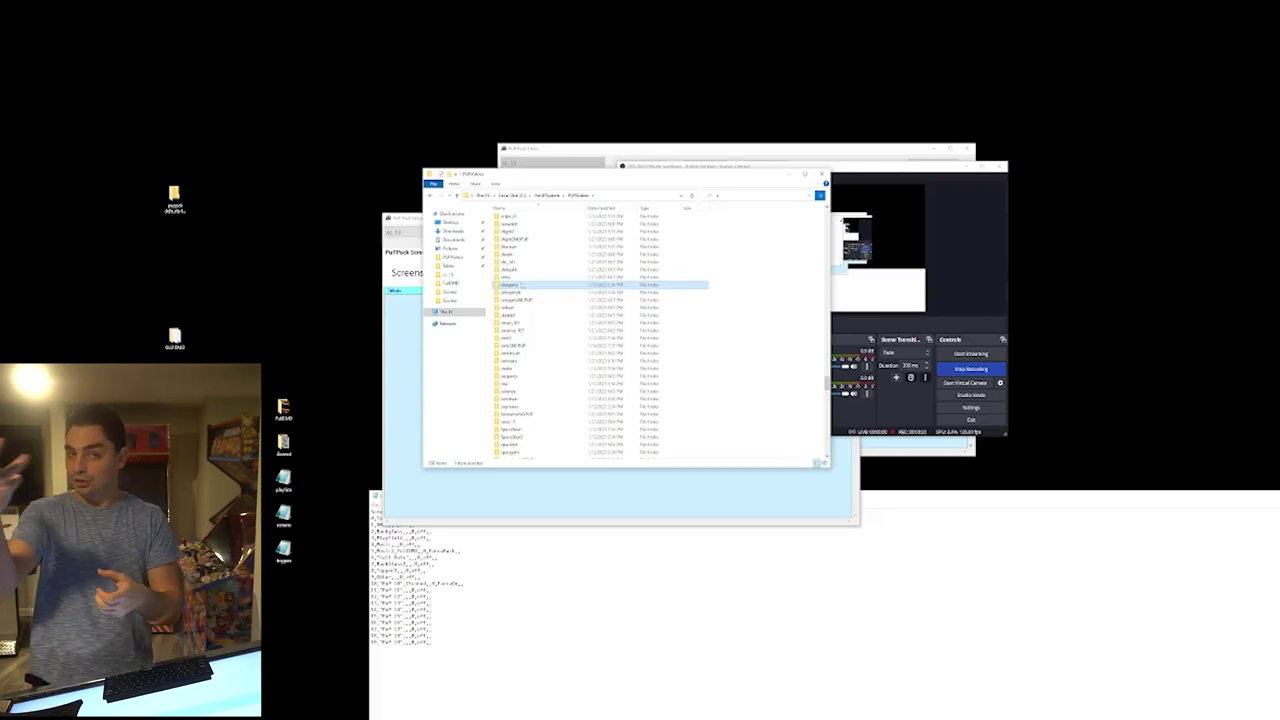